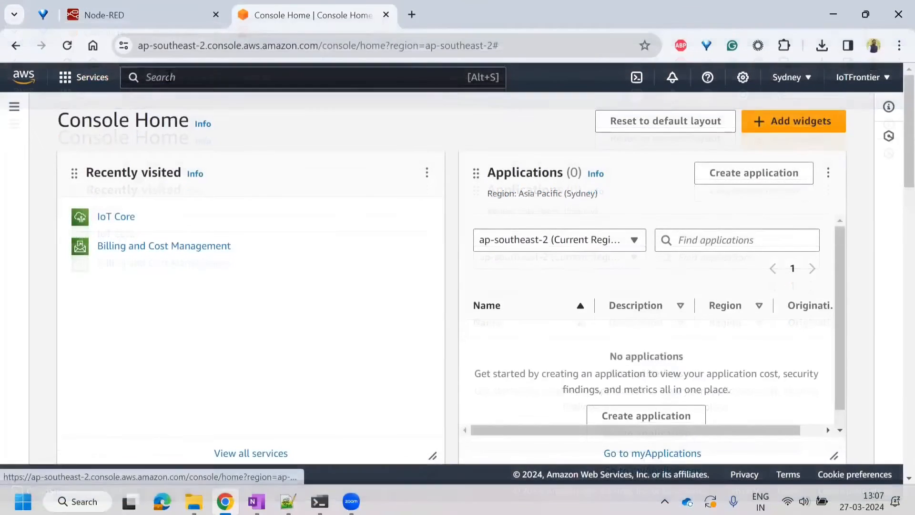
Search the AWS services for "iot core" and open the IoT Core console.
left_click(169, 77)
type("i")
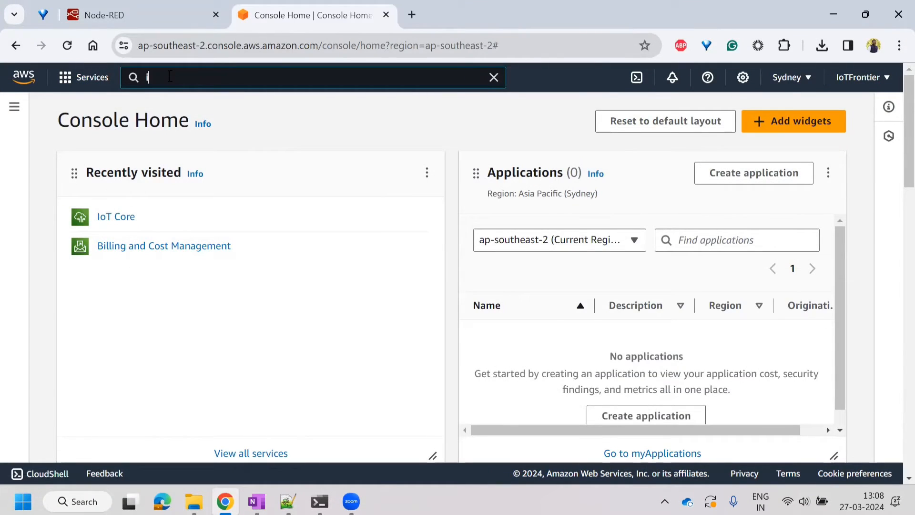
type("ot core")
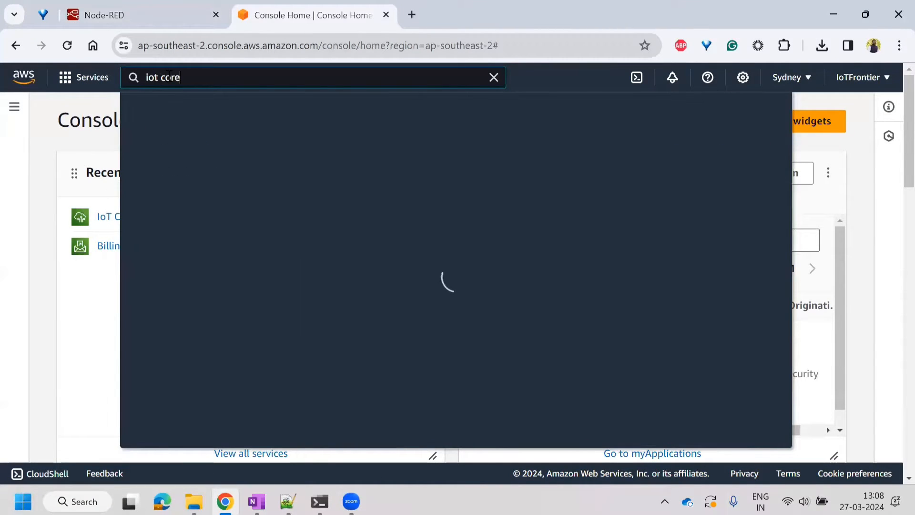
left_click(364, 187)
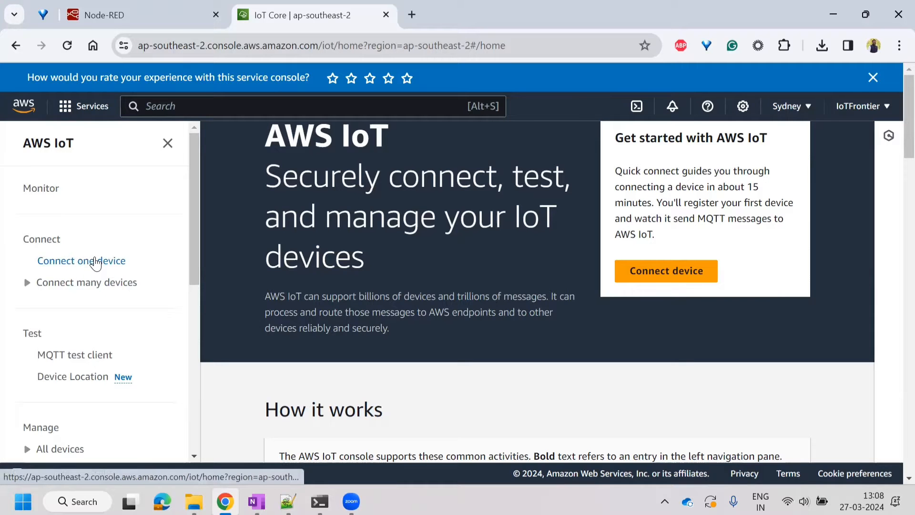
Open the list of IoT things under all devices and start creating a single thing.
scroll(95, 262, "down", 5)
left_click(67, 233)
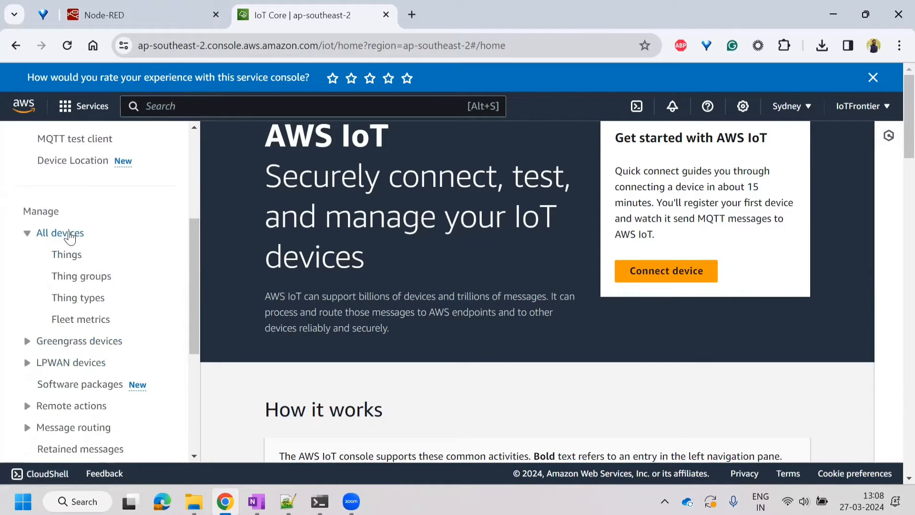
left_click(69, 254)
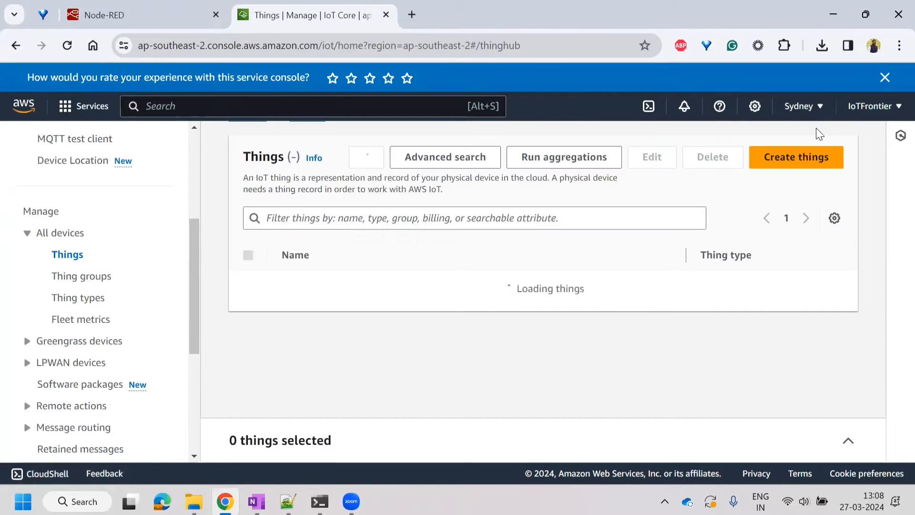
left_click(806, 156)
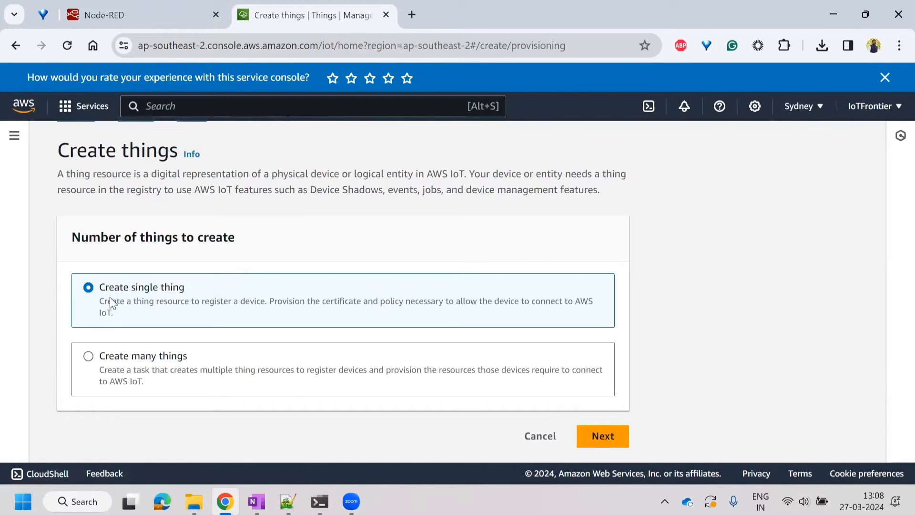
left_click(594, 422)
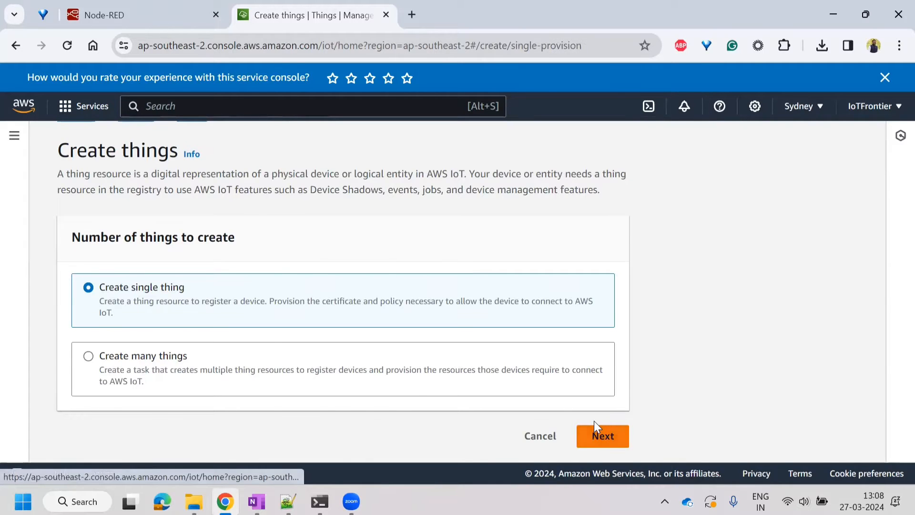
Name the thing iotfrontier_thing, keep the No shadow option and continue to the device certificate settings.
scroll(511, 259, "down", 3)
left_click(370, 166)
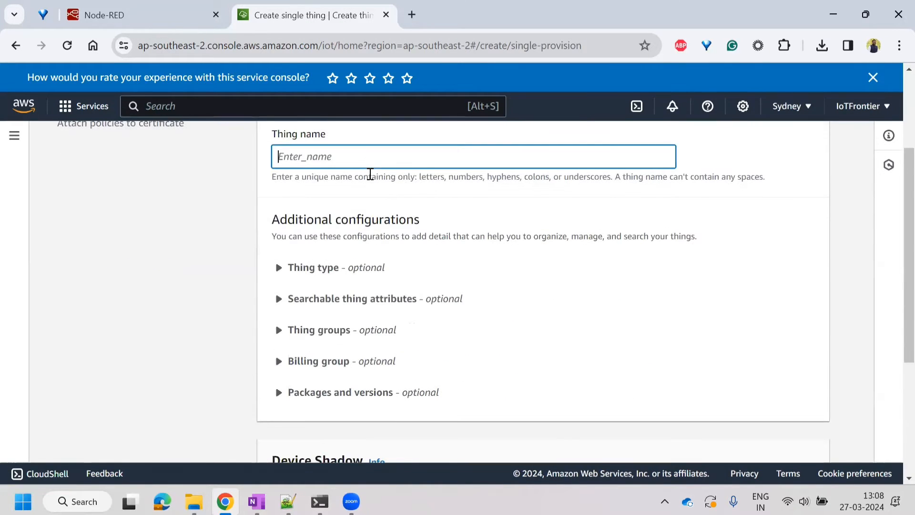
type("iotfrontier_thing")
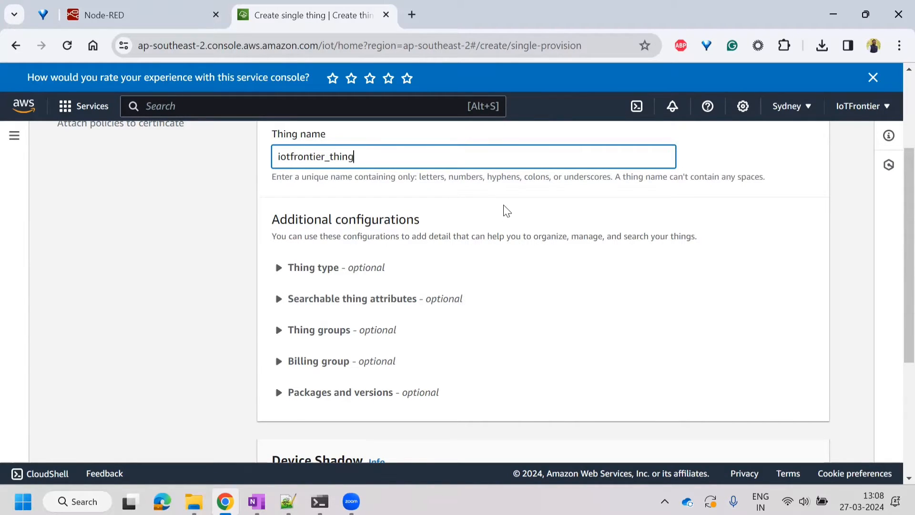
scroll(504, 209, "down", 1)
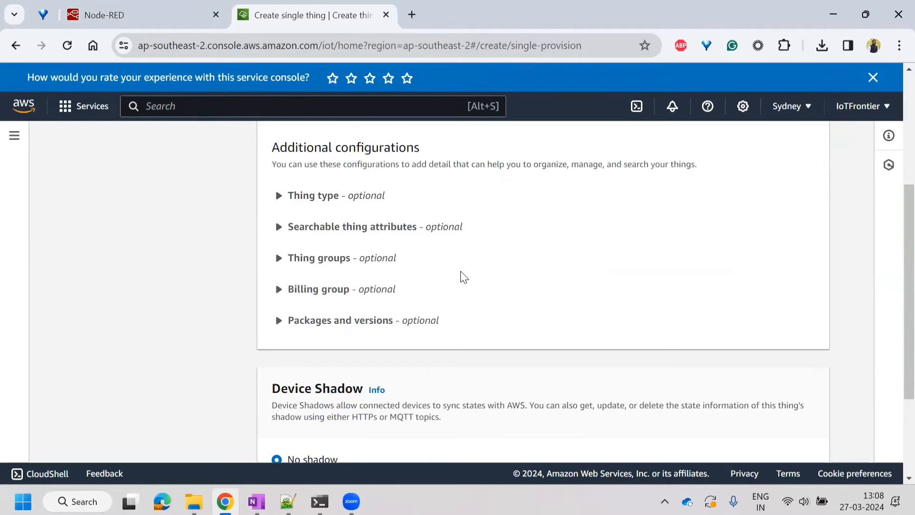
scroll(486, 254, "down", 2)
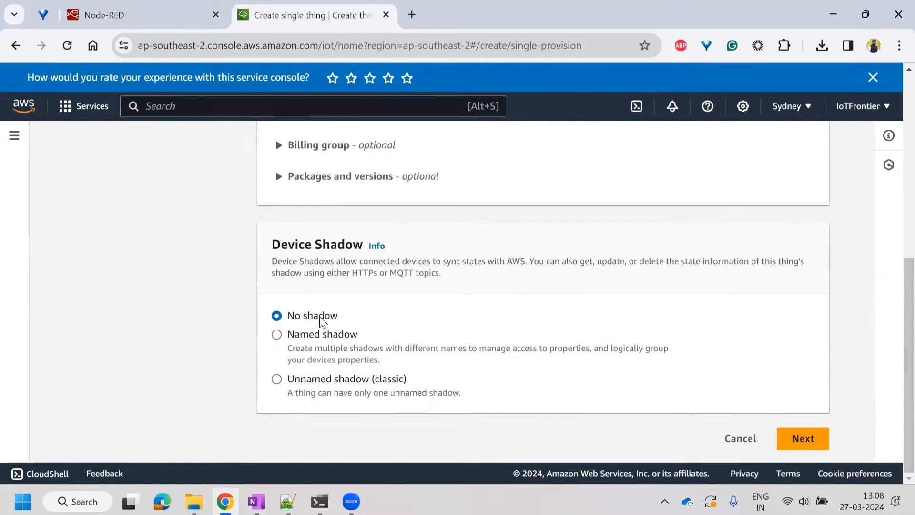
left_click(802, 442)
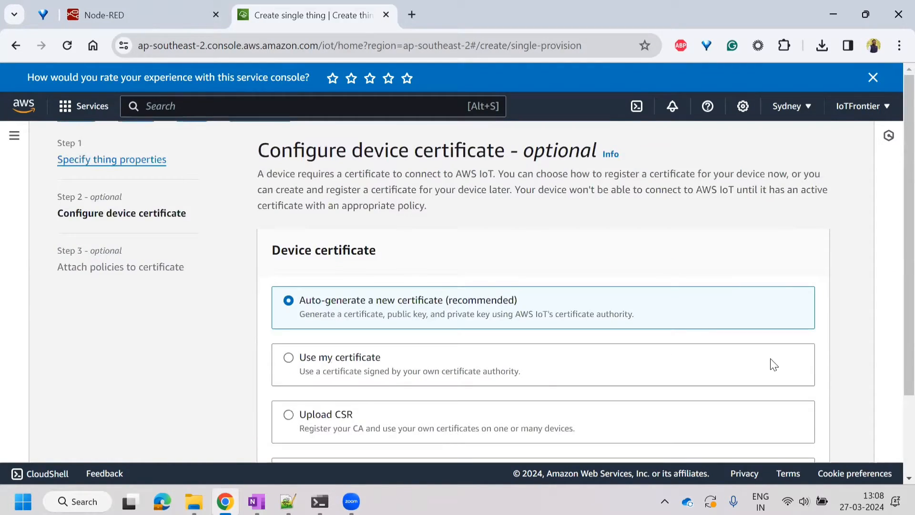
Keep the option to auto-generate a new device certificate and continue to attaching policies.
scroll(690, 260, "down", 1)
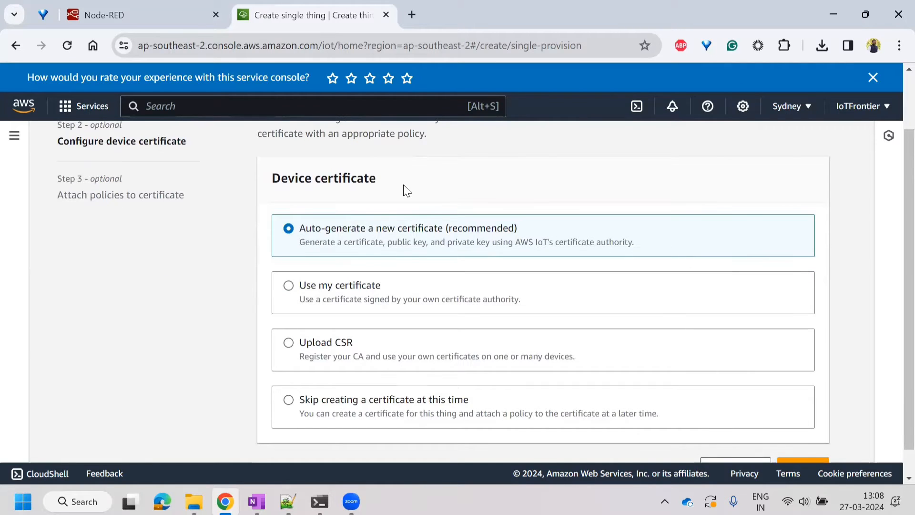
left_click_drag(396, 191, 271, 184)
left_click(462, 189)
scroll(462, 195, "down", 1)
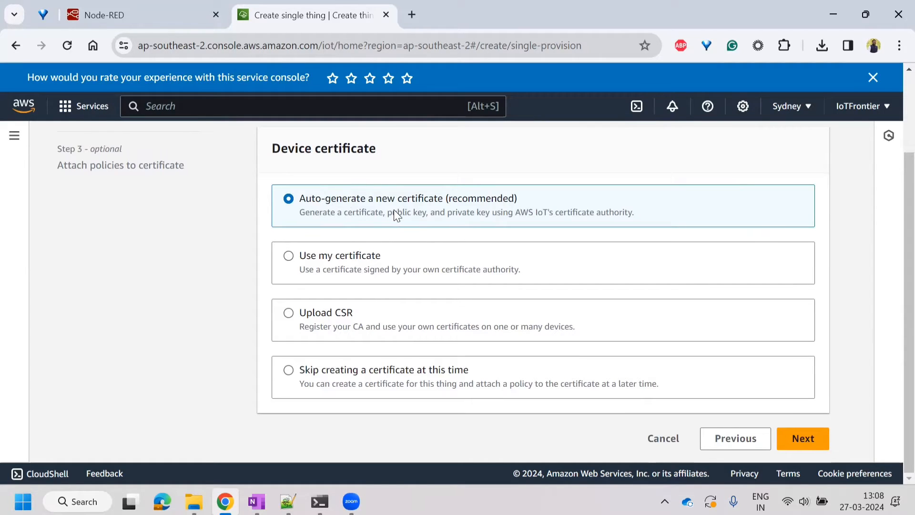
left_click(825, 452)
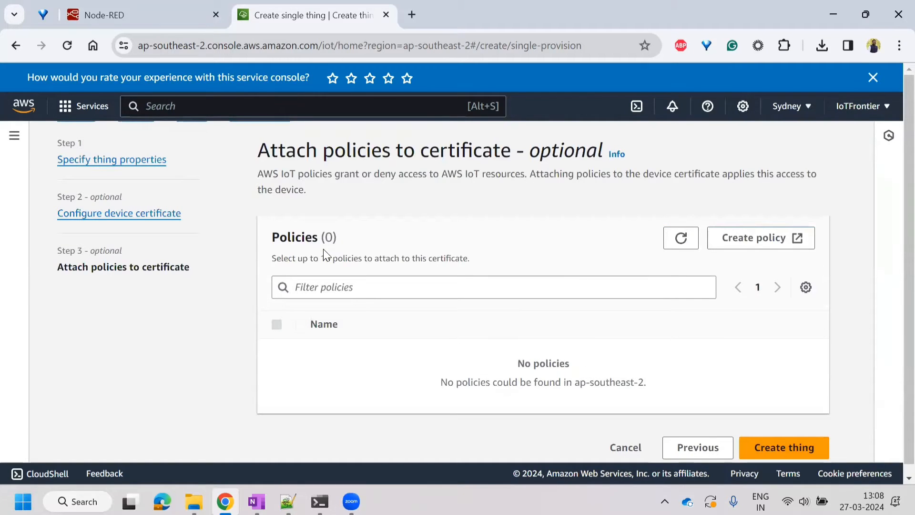
Begin a new policy for the certificate and name it iotfrontier_policy.
scroll(441, 257, "down", 1)
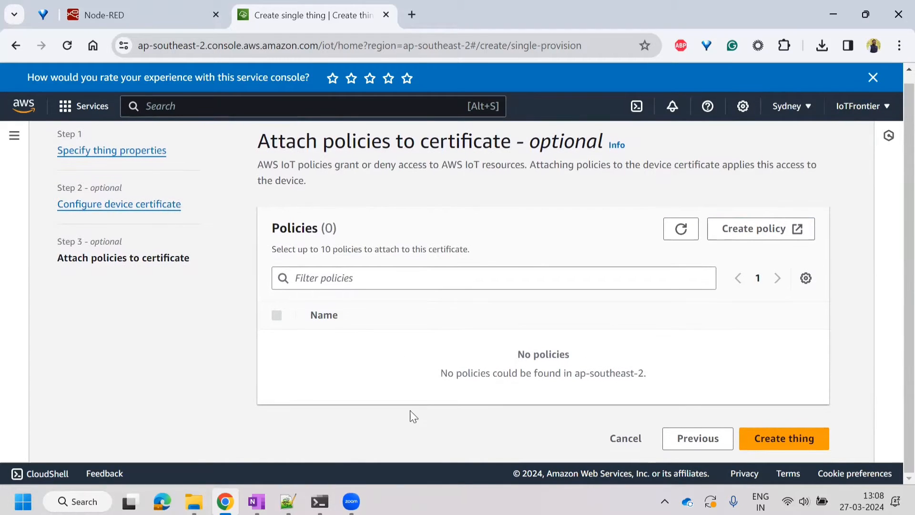
left_click(761, 230)
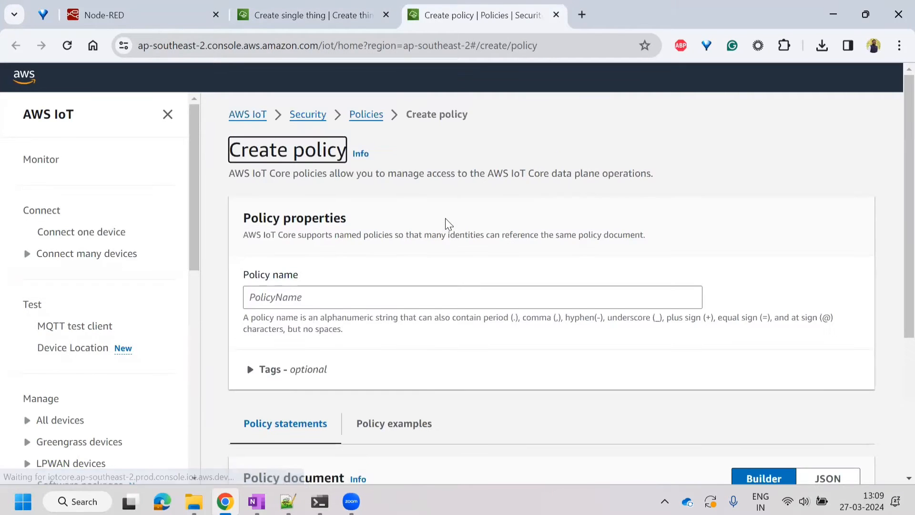
scroll(320, 223, "down", 1)
left_click(332, 223)
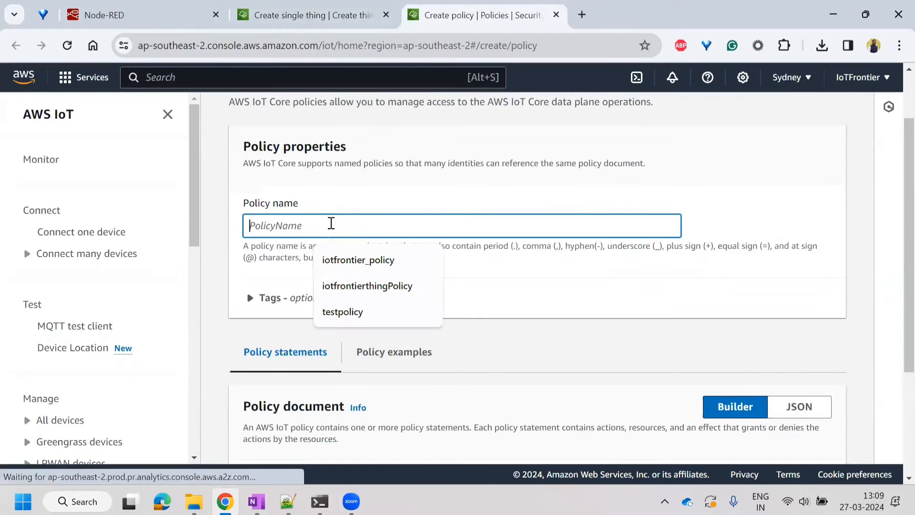
left_click(360, 264)
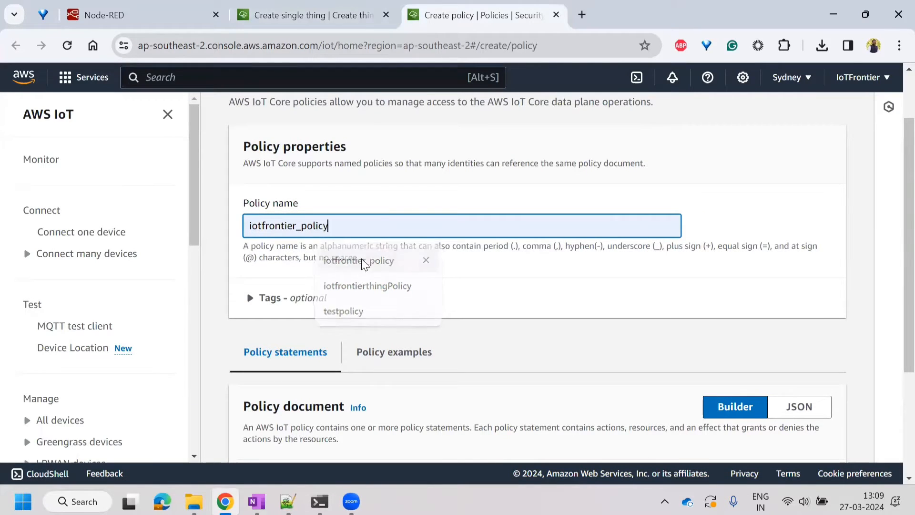
Define the policy statement with effect Allow, action * and resource *, and create the policy.
scroll(398, 207, "down", 3)
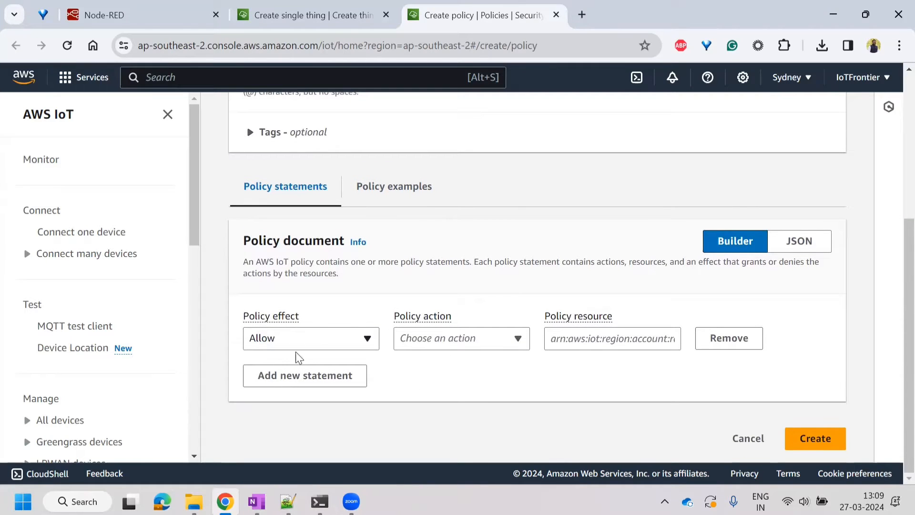
left_click(481, 345)
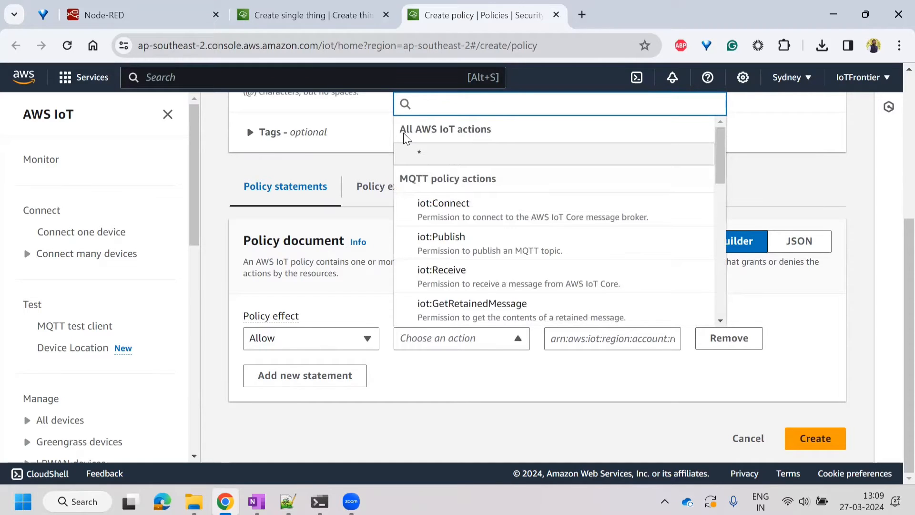
left_click(471, 154)
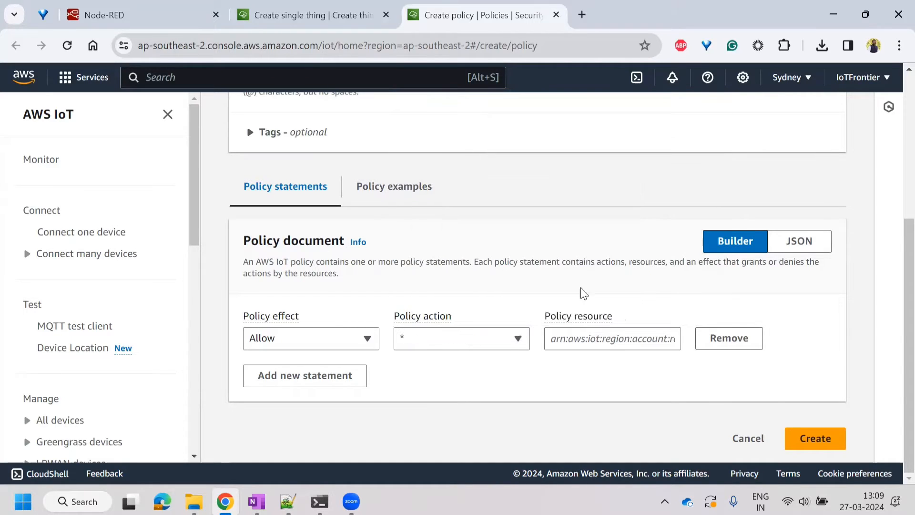
left_click(596, 341)
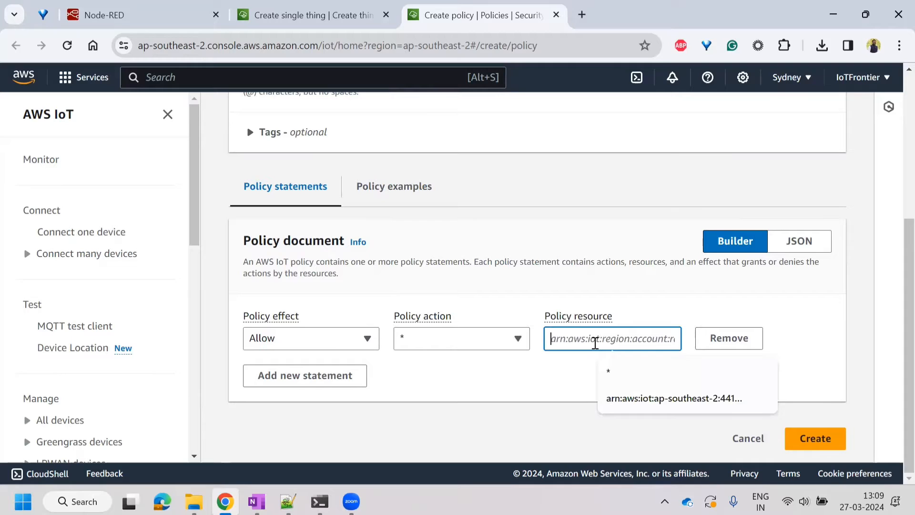
type("*")
left_click(599, 380)
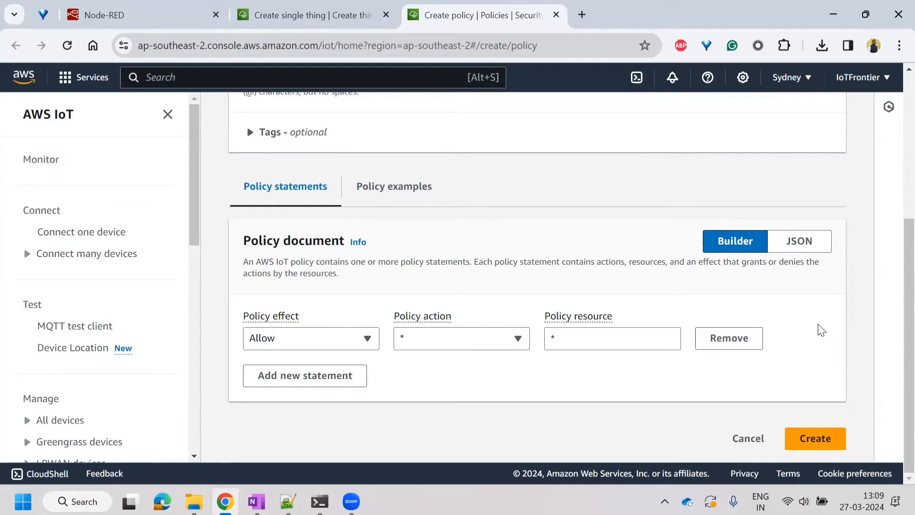
left_click(522, 343)
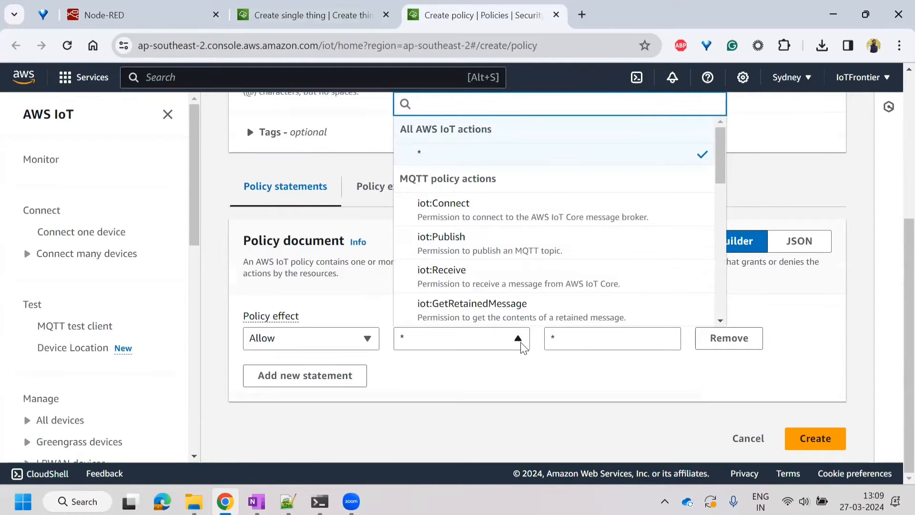
left_click(830, 416)
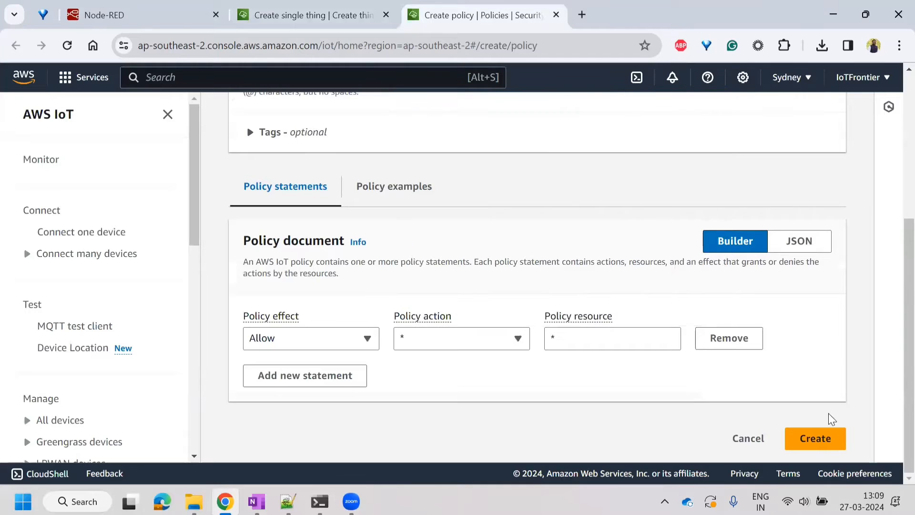
left_click(823, 441)
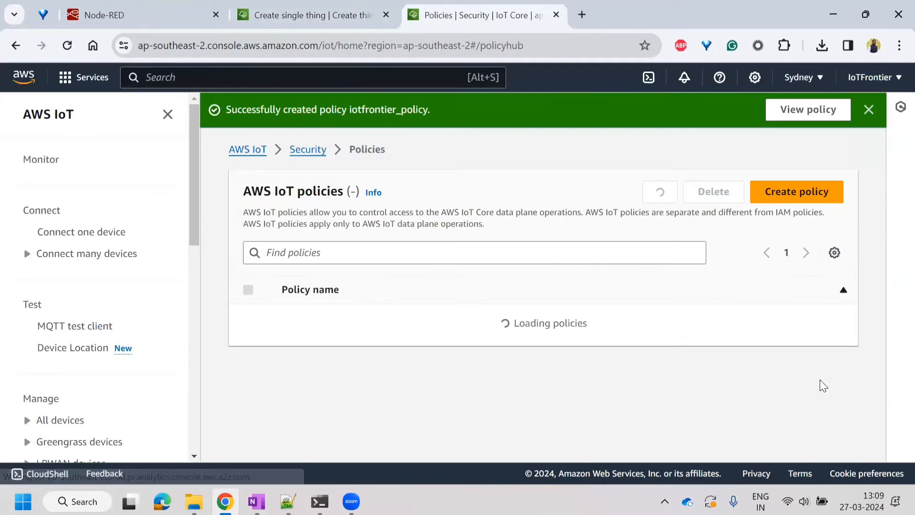
Return to the thing setup, attach iotfrontier_policy to the certificate and create the thing.
left_click(556, 15)
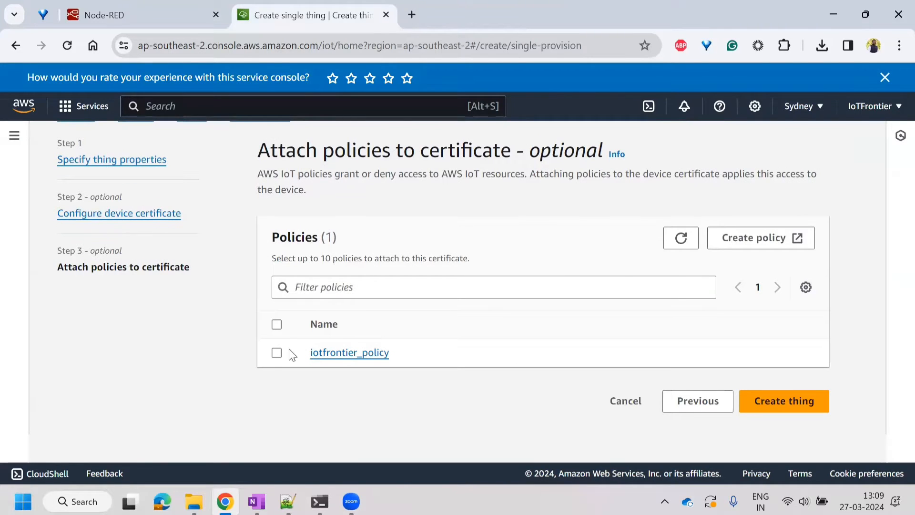
left_click(277, 353)
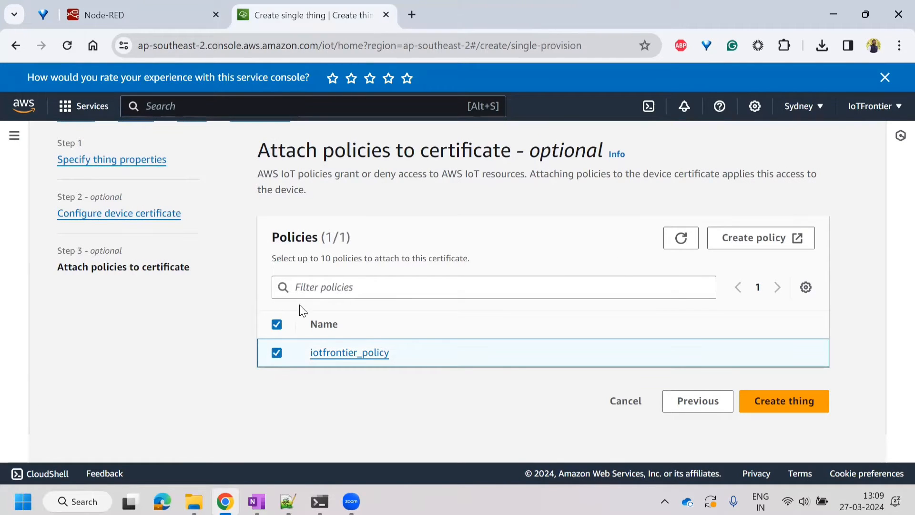
left_click(790, 403)
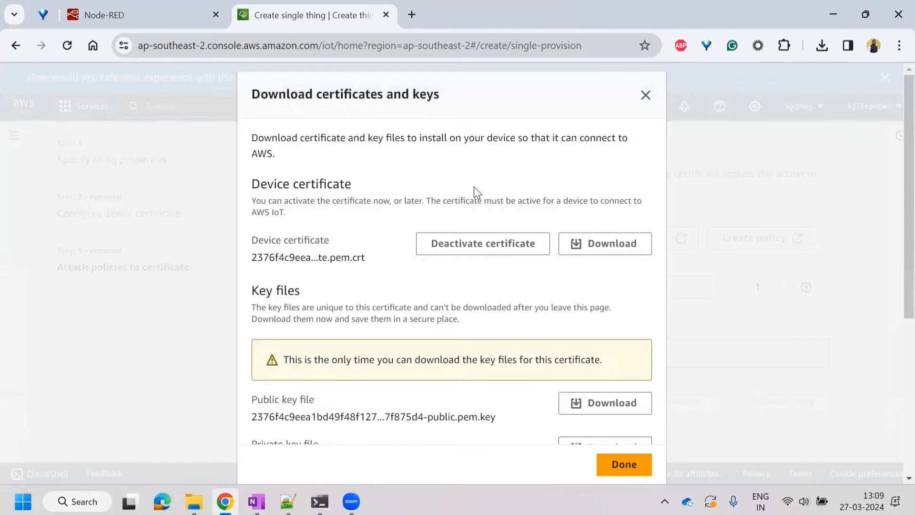
Download the device certificate, public key file and private key file, allowing the site to download multiple files.
scroll(456, 196, "down", 1)
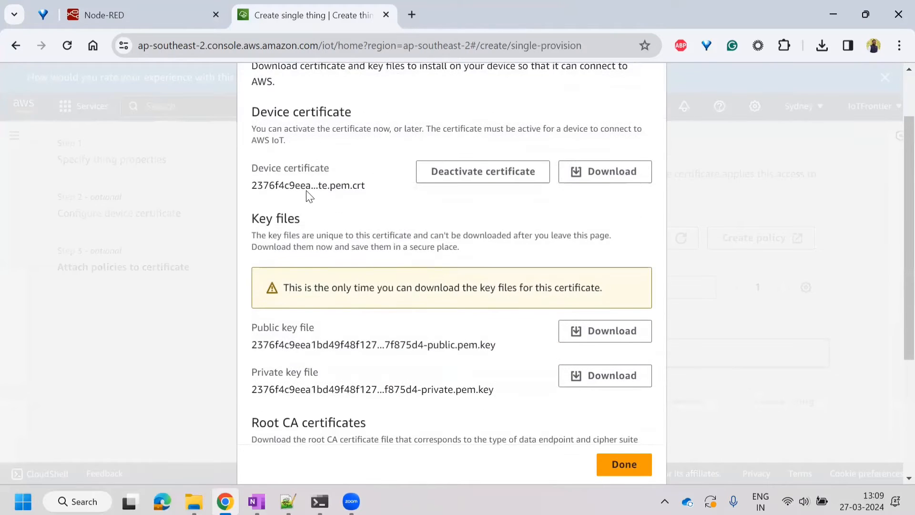
left_click(618, 178)
scroll(606, 214, "down", 2)
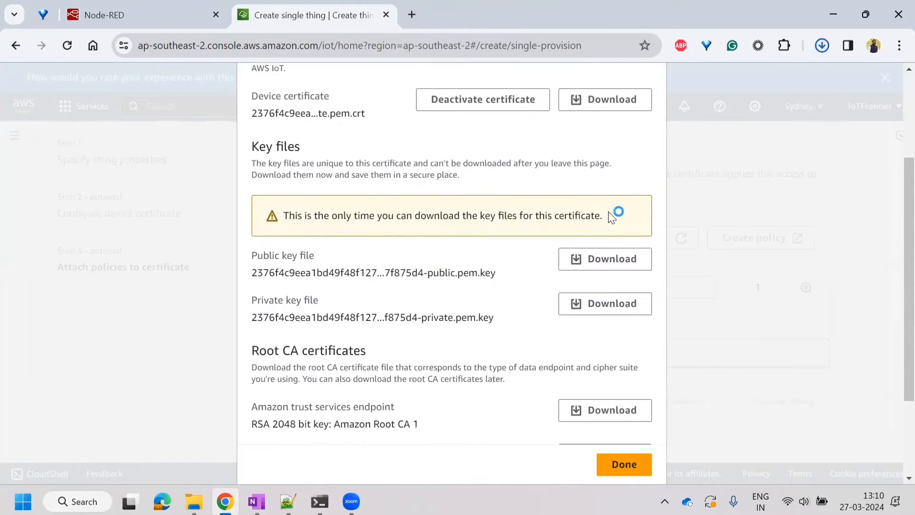
left_click(607, 187)
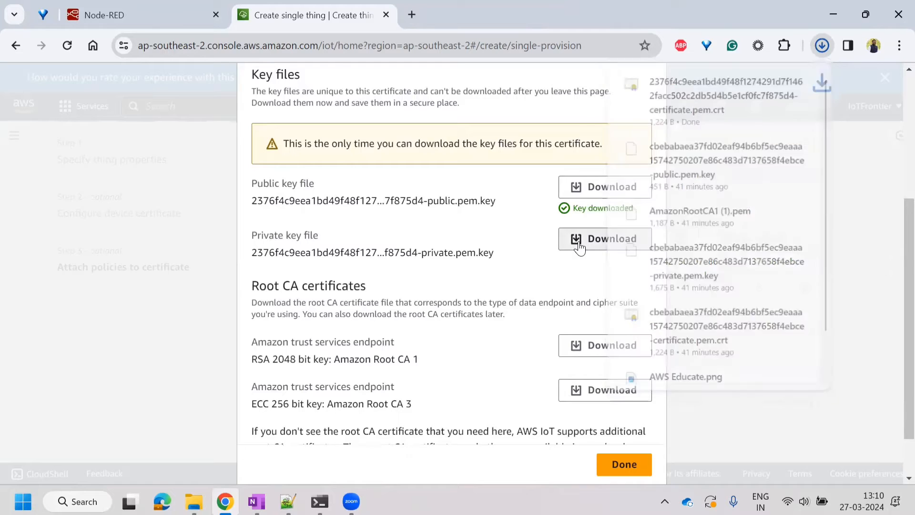
left_click(582, 239)
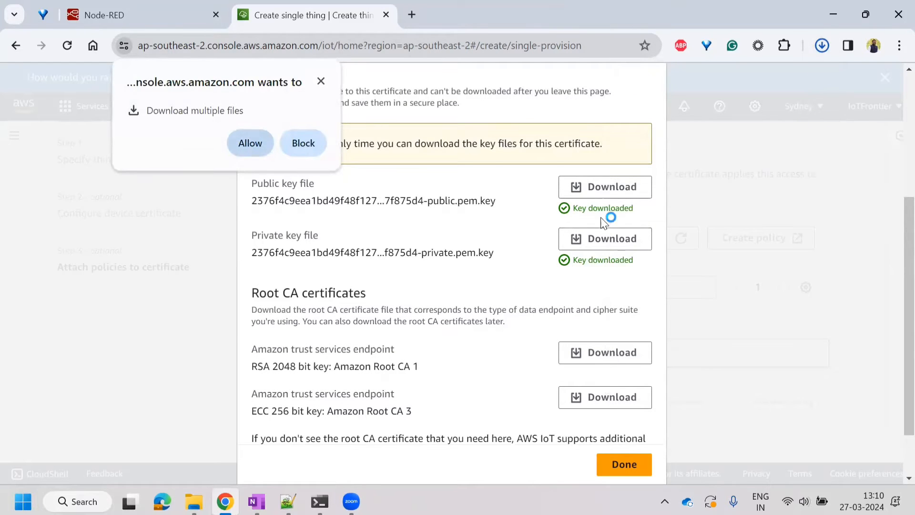
left_click(250, 143)
scroll(601, 267, "down", 2)
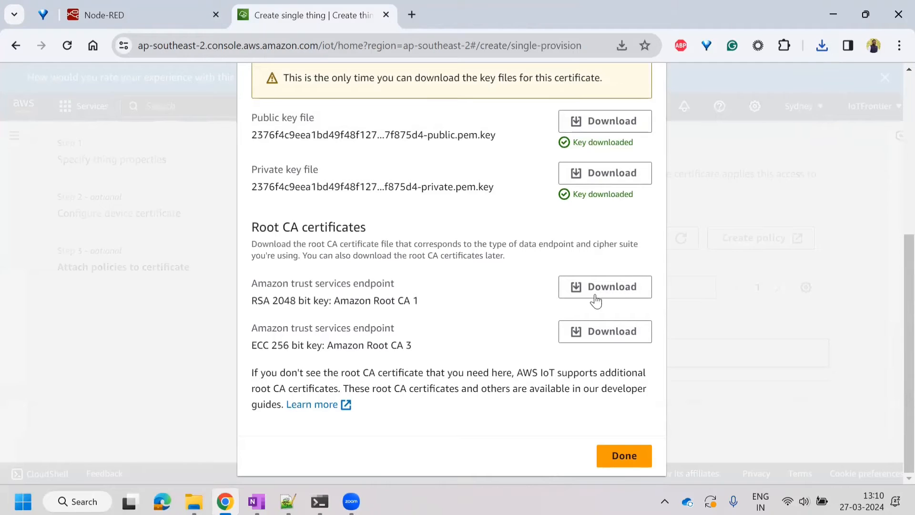
Download the Amazon Root CA 1 certificate, finish the thing creation and dismiss both success notices.
left_click(617, 288)
left_click(619, 285)
scroll(504, 282, "up", 5)
scroll(503, 279, "down", 5)
left_click(622, 455)
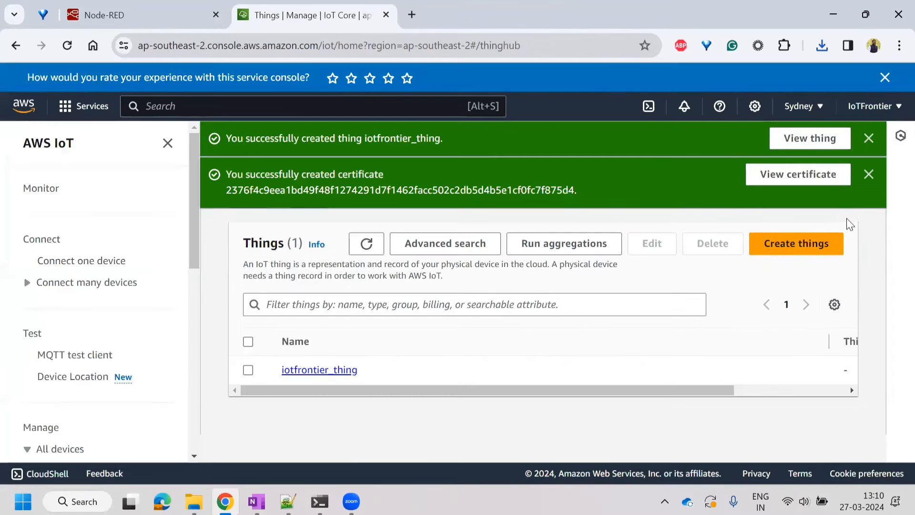
left_click(869, 174)
left_click(869, 138)
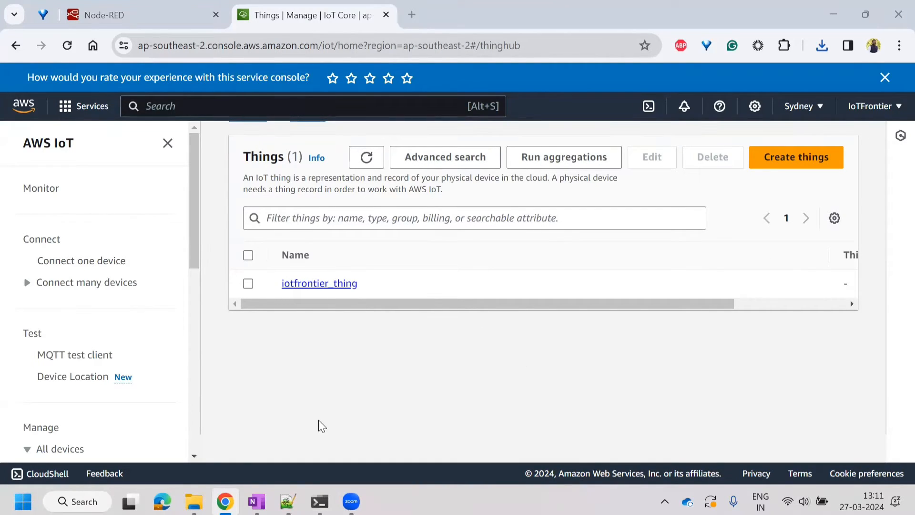
left_click(319, 501)
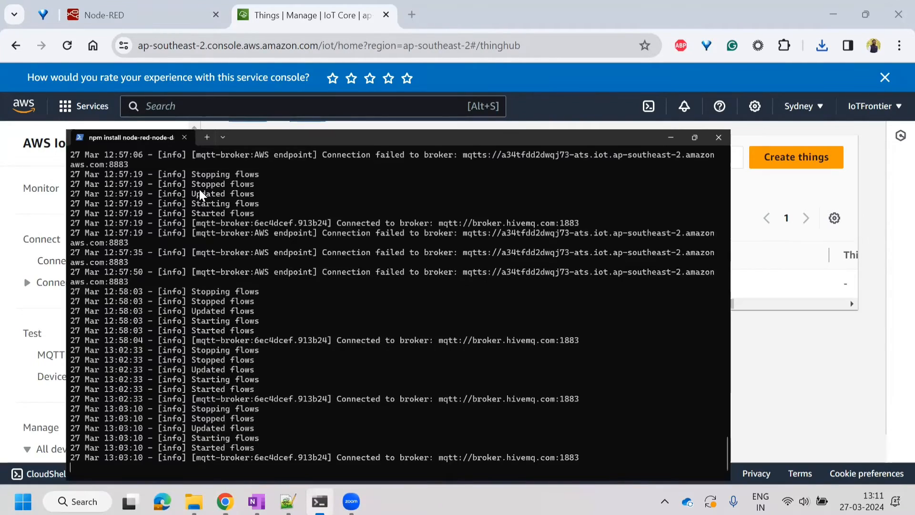
scroll(754, 215, "up", 10)
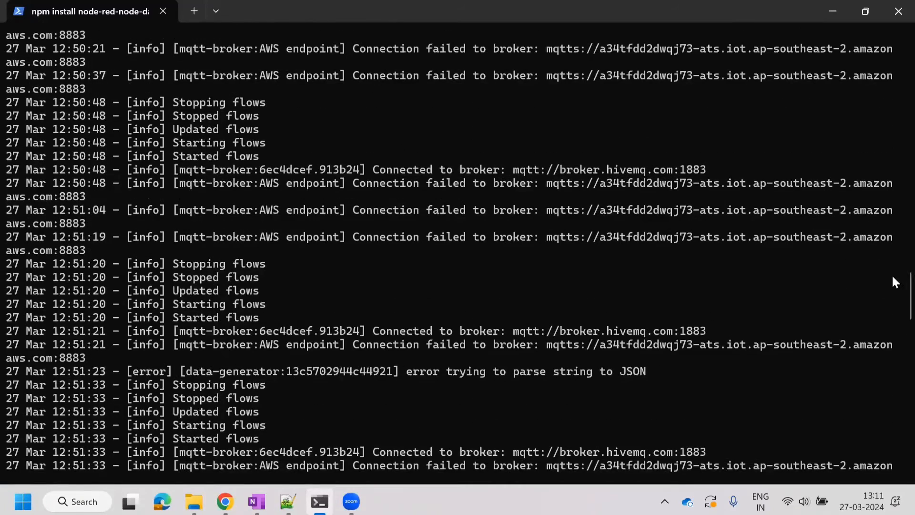
scroll(892, 279, "up", 15)
scroll(892, 40, "up", 8)
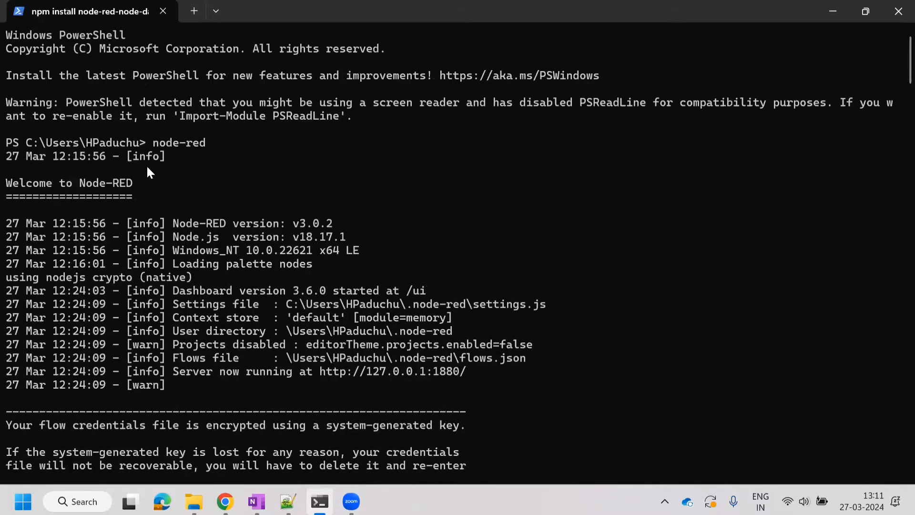
left_click(201, 196)
left_click_drag(139, 223, 395, 361)
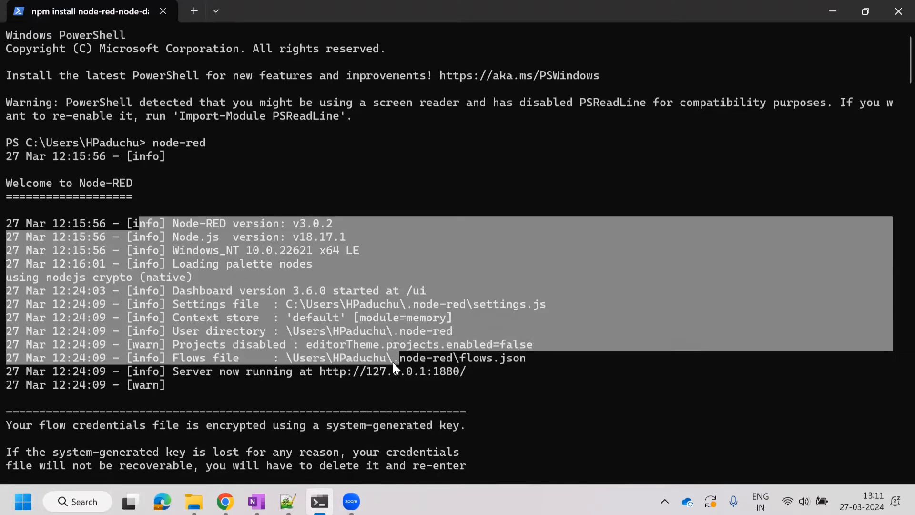
left_click(245, 242)
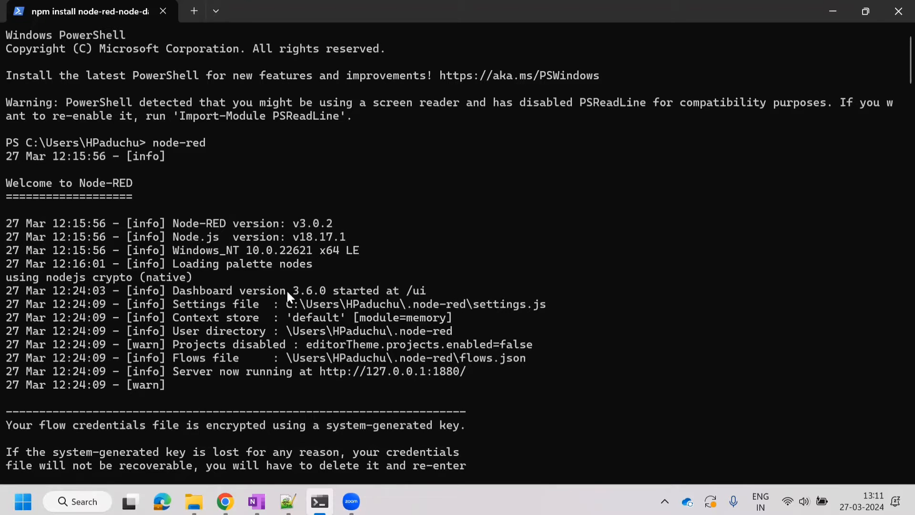
left_click(279, 370)
left_click(366, 370, "ctrl")
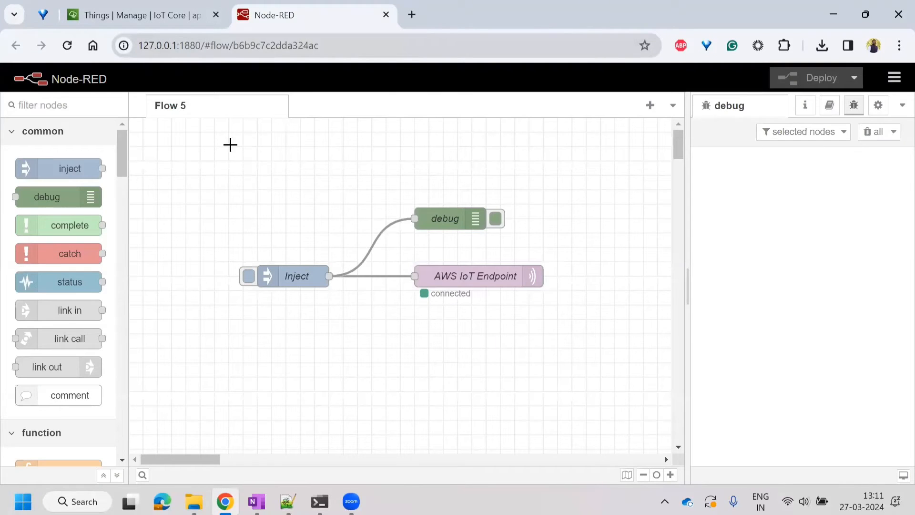
Delete all existing nodes from Flow 5 and place a new inject node on the empty canvas.
left_click_drag(214, 168, 575, 345)
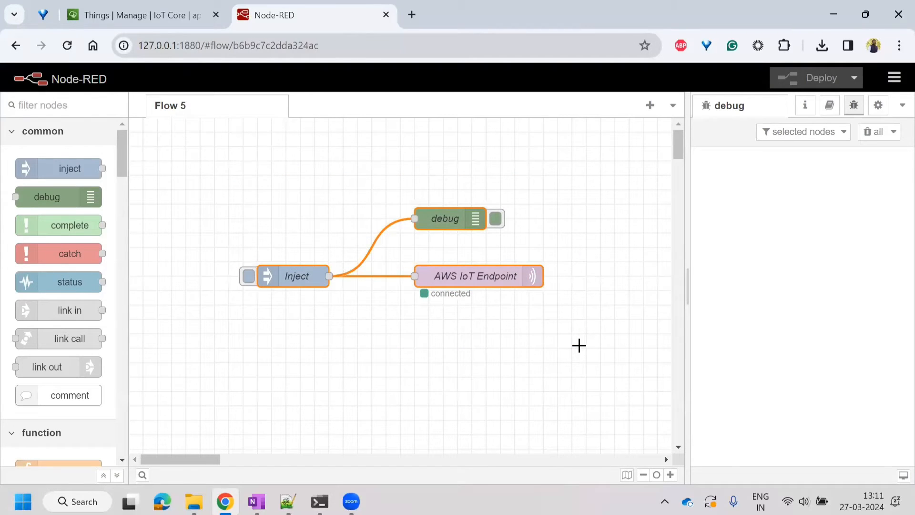
key("Delete")
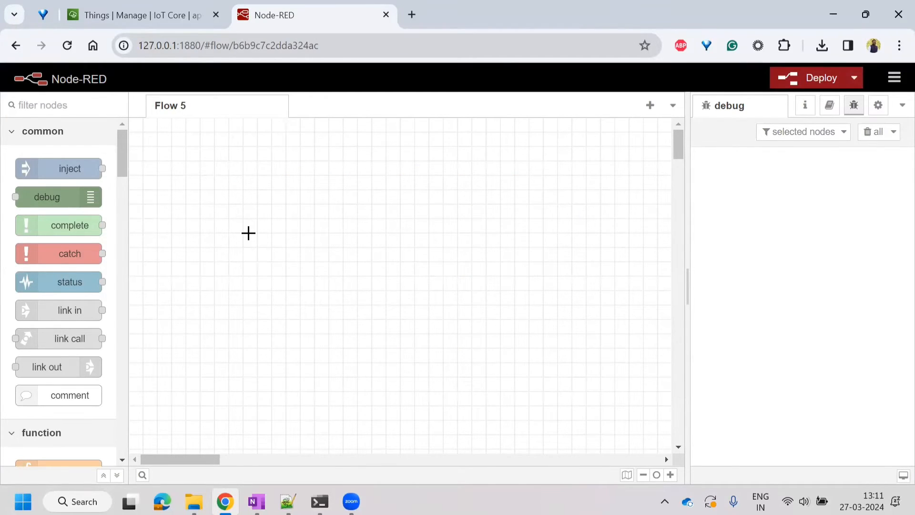
left_click_drag(55, 172, 234, 225)
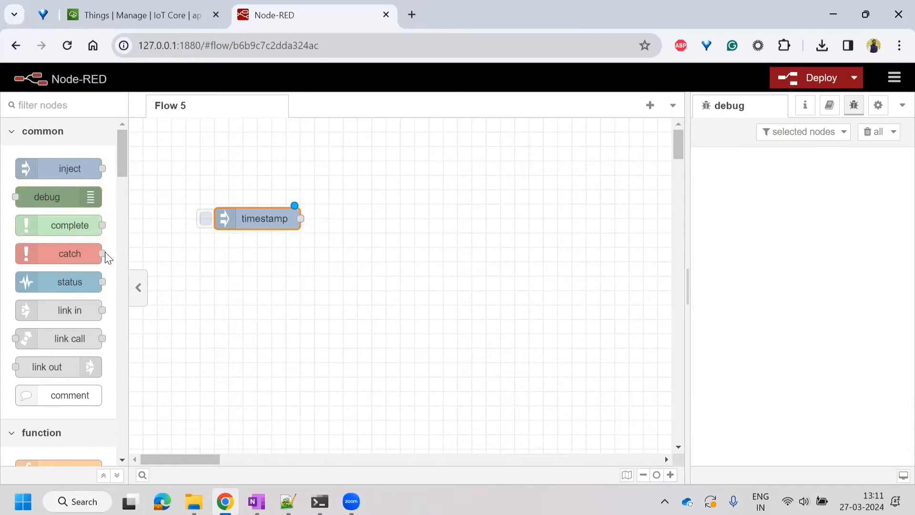
Find the mqtt out node in the palette, place it beside the inject node and wire the inject output to it.
left_click(40, 106)
type("mqtt")
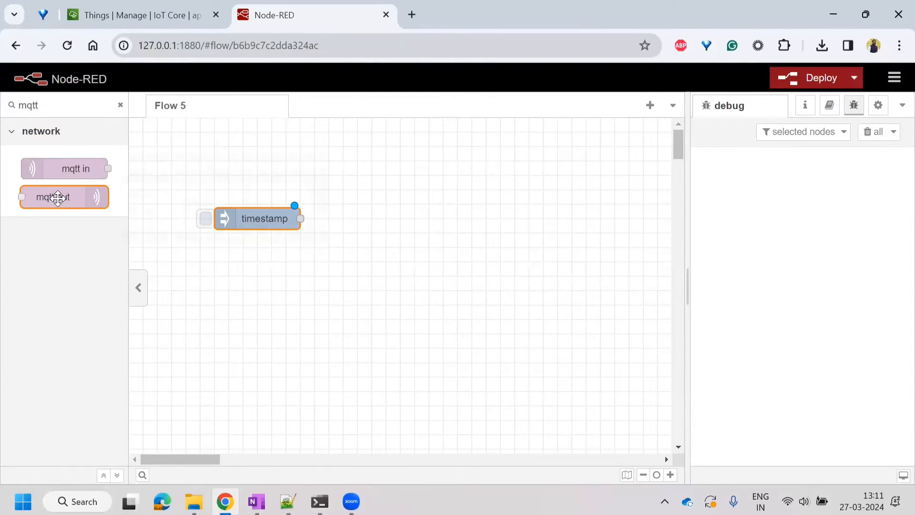
left_click_drag(53, 196, 416, 227)
left_click_drag(300, 218, 373, 219)
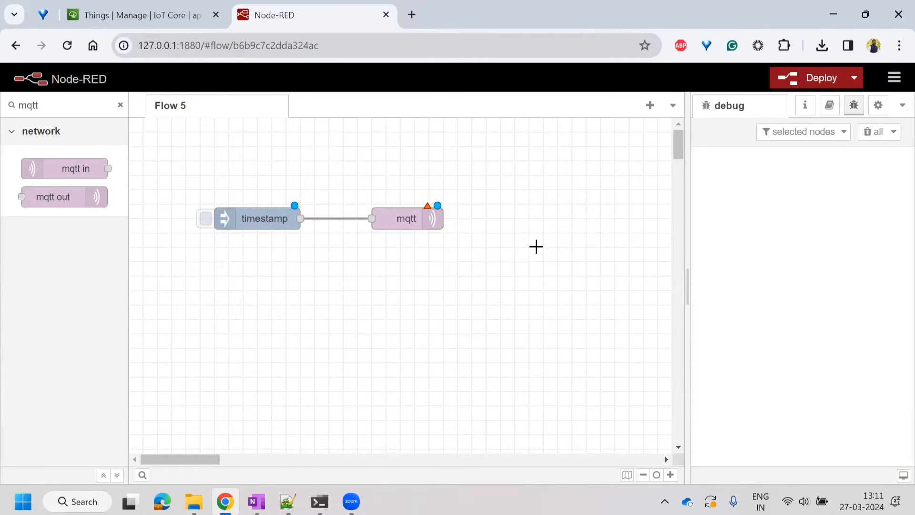
Clear the node filter, place a debug node above the mqtt node and wire the inject output to it.
left_click(120, 105)
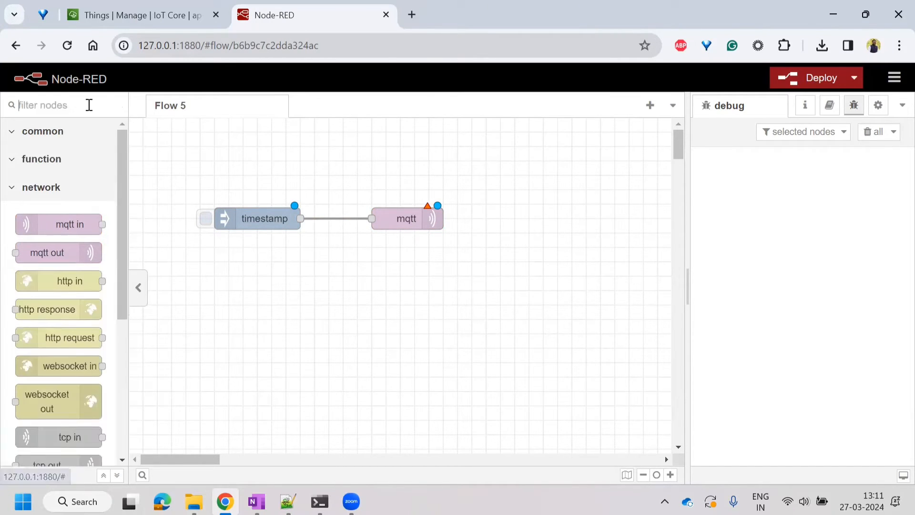
left_click_drag(56, 214, 415, 162)
left_click_drag(300, 218, 372, 161)
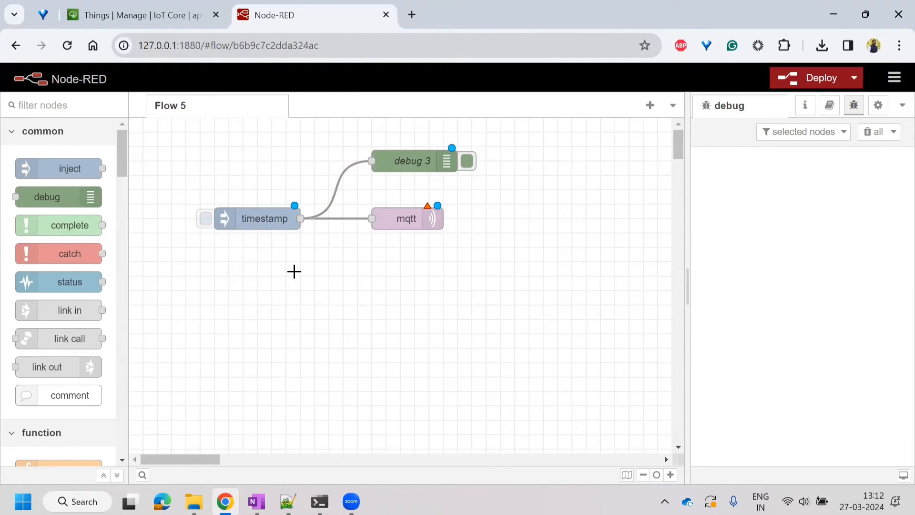
Start a new MQTT broker configuration for the mqtt out node and name it AWS New Endpoint.
double_click(405, 218)
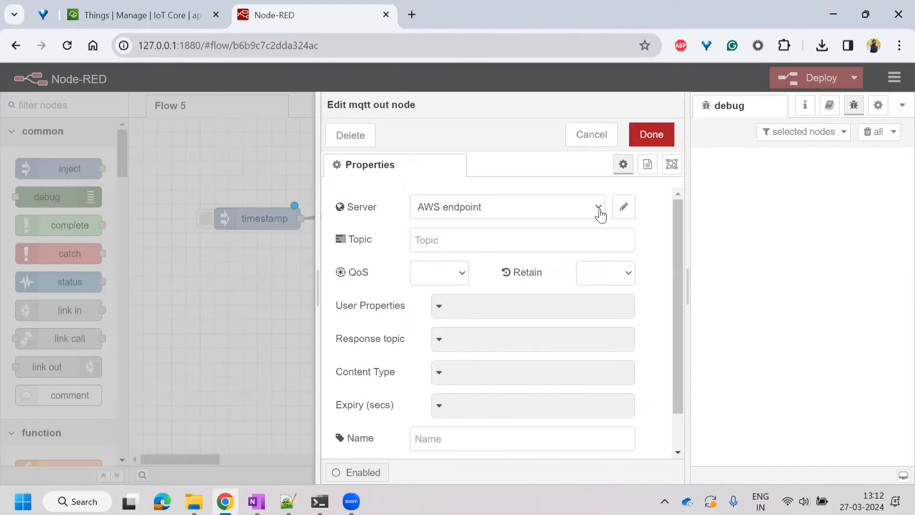
left_click(598, 210)
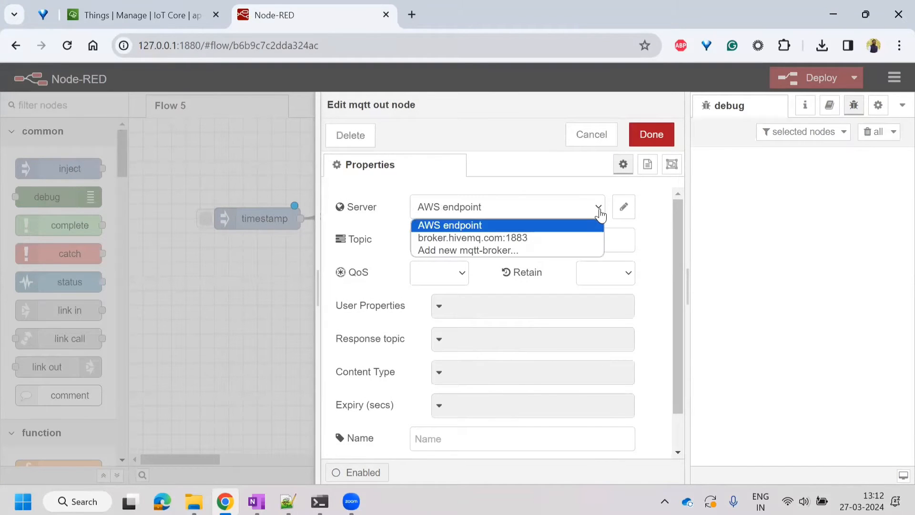
left_click(491, 248)
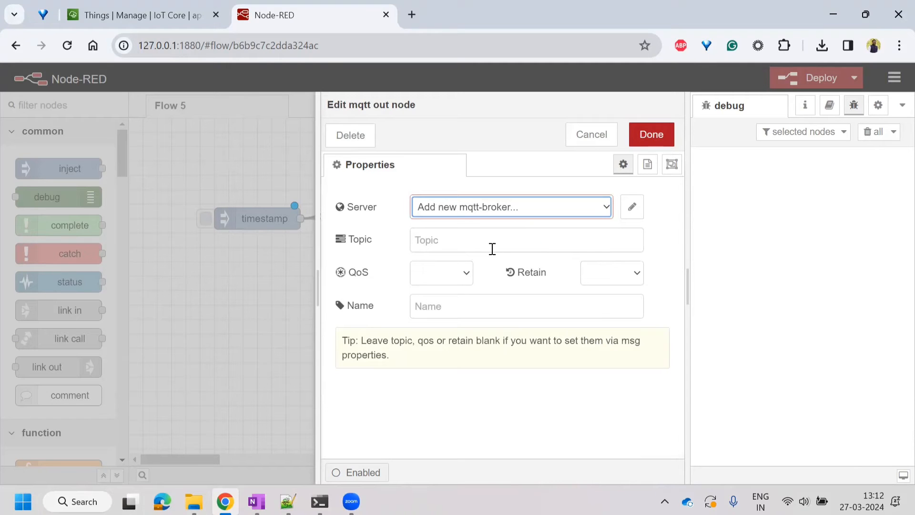
left_click(630, 209)
left_click(390, 208)
type("AWS New Endpoint")
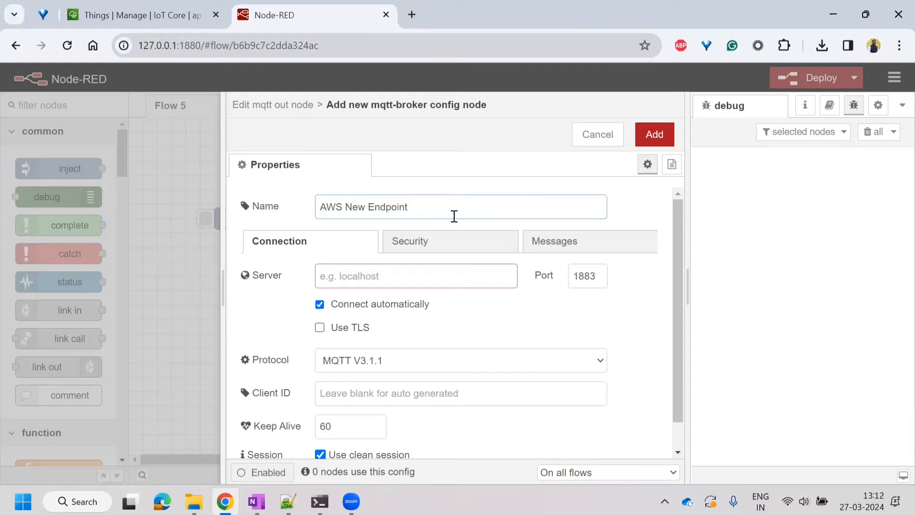
Copy the device data endpoint from the AWS IoT settings and paste it as the new broker's server address.
left_click(323, 276)
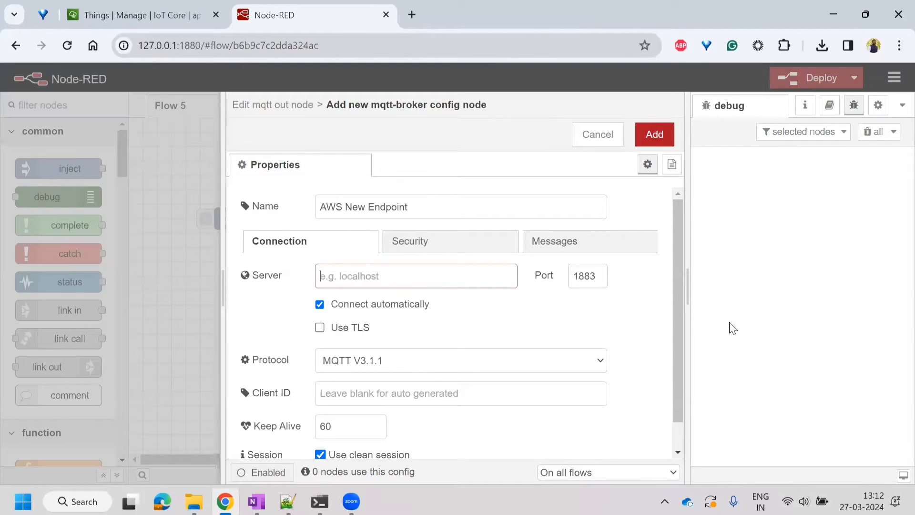
left_click(158, 14)
scroll(83, 288, "down", 5)
scroll(84, 287, "down", 3)
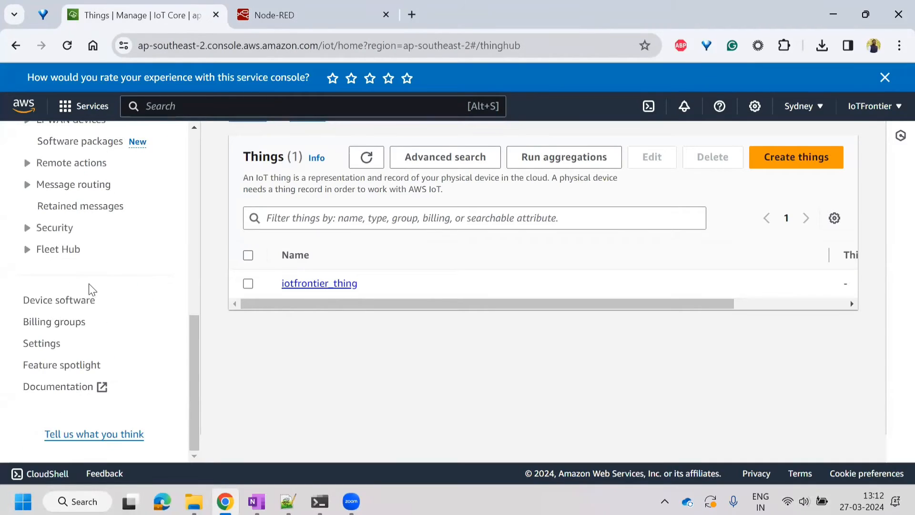
left_click(44, 344)
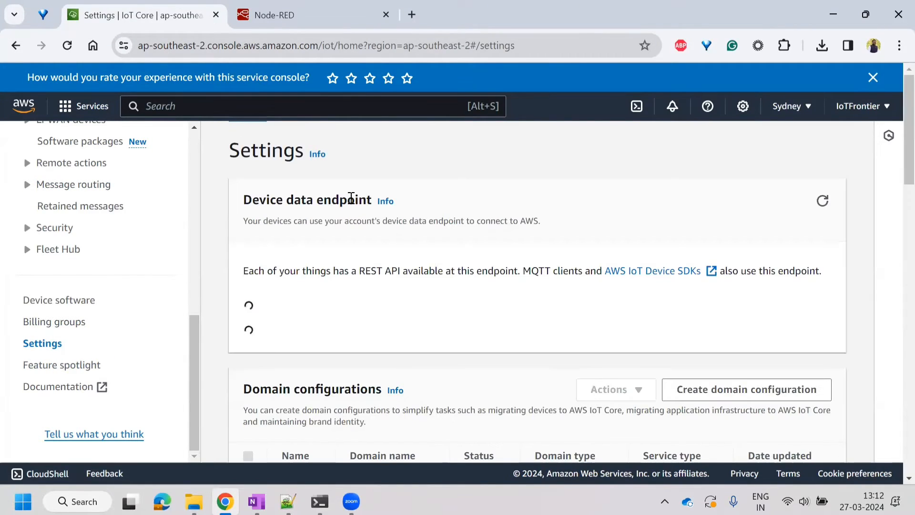
double_click(352, 199)
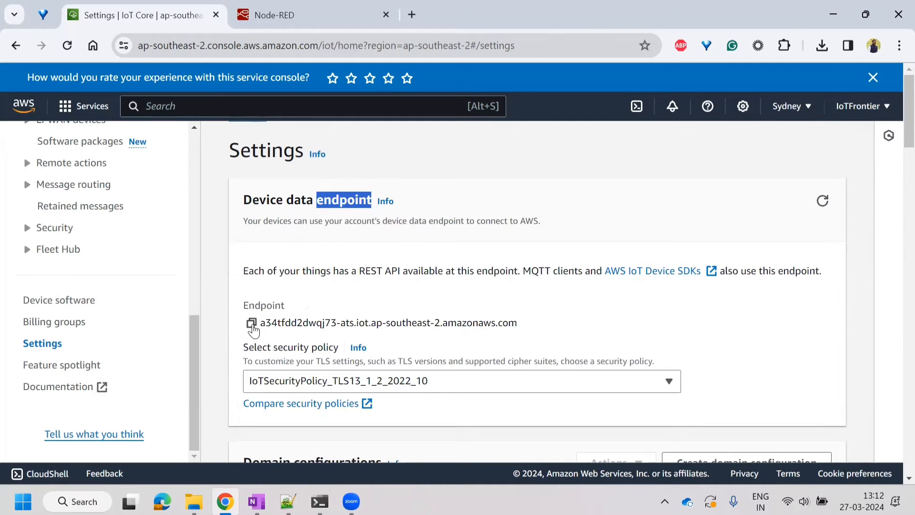
left_click(250, 323)
left_click(305, 9)
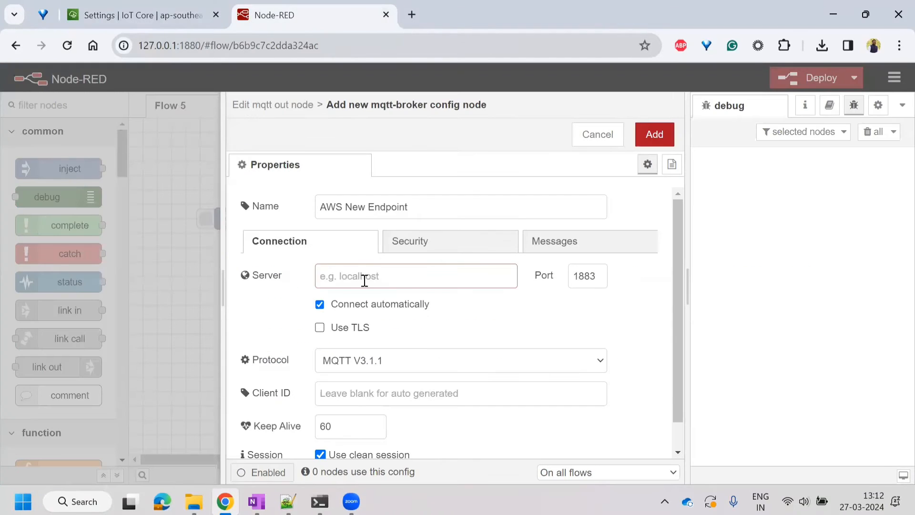
left_click(385, 285)
key("ctrl+v")
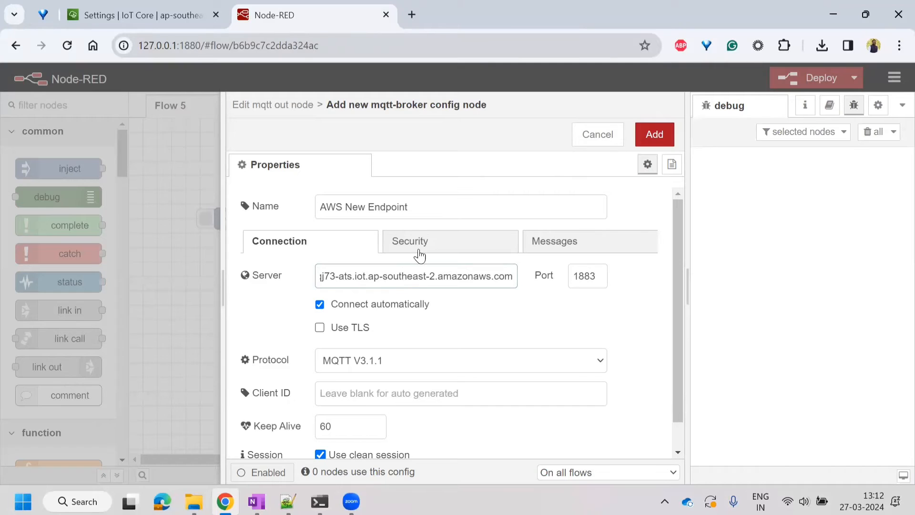
Set the broker port to 8883 and enable TLS for the connection.
left_click_drag(579, 277, 566, 277)
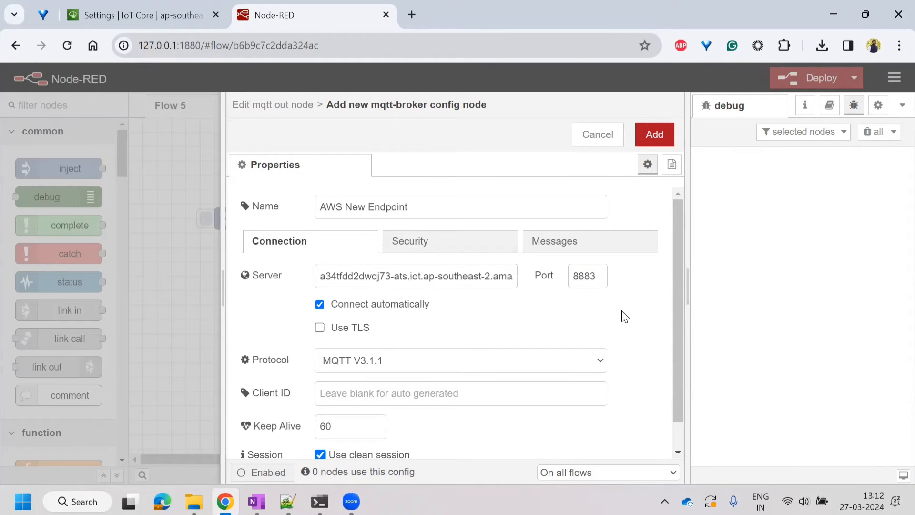
scroll(625, 315, "down", 1)
left_click(320, 297)
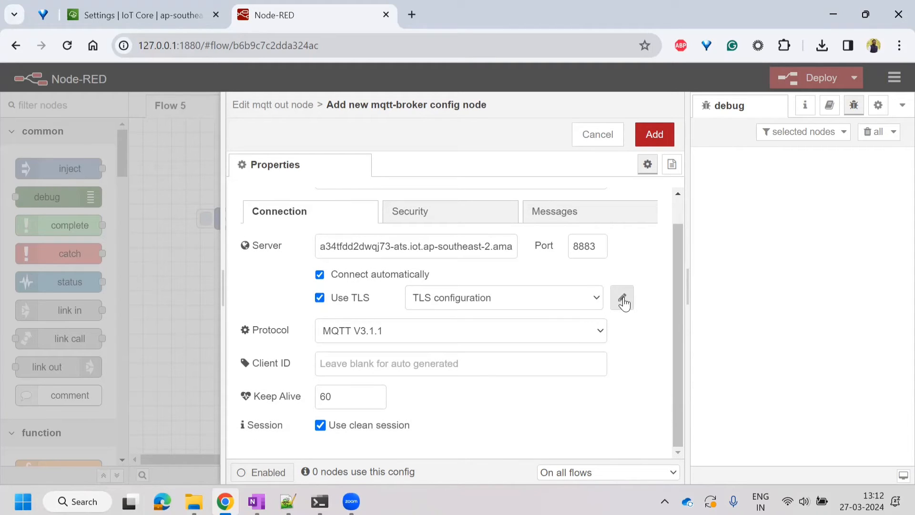
Edit the broker's TLS configuration and remove its existing certificate, private key and CA certificate files.
left_click(623, 296)
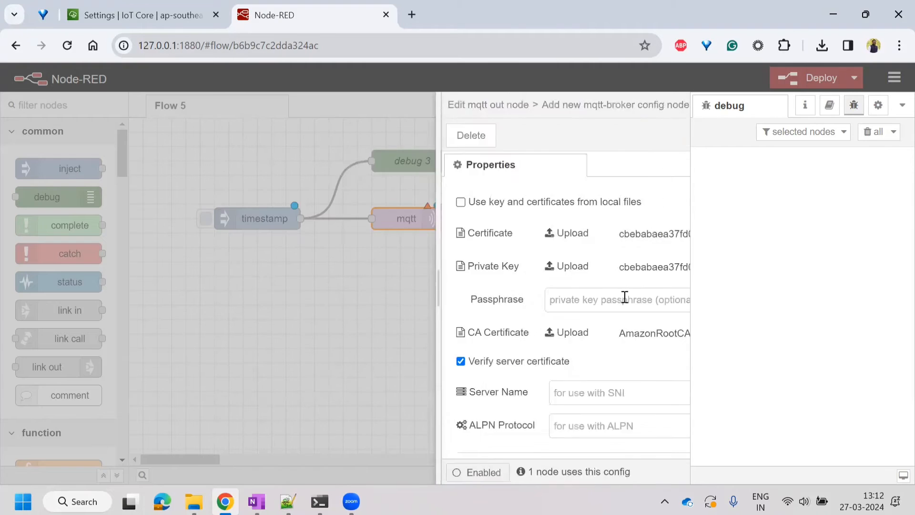
left_click(638, 233)
left_click(638, 268)
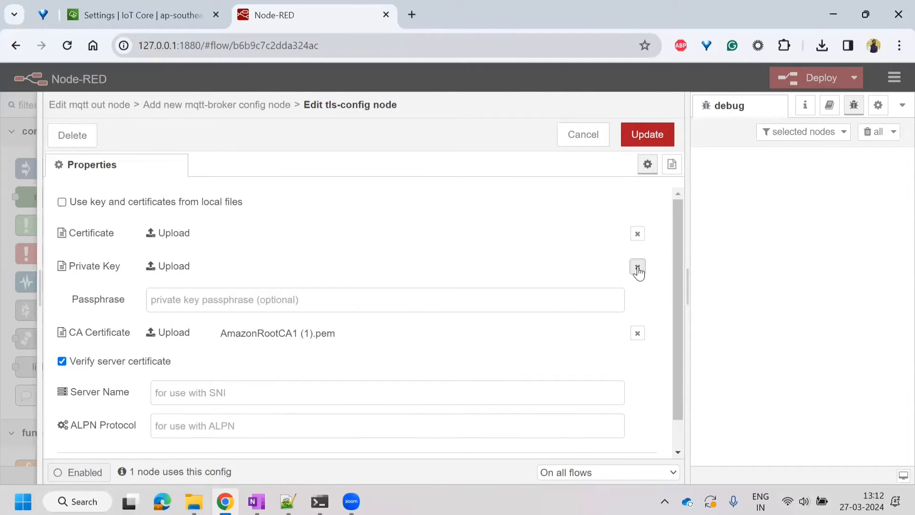
left_click(638, 333)
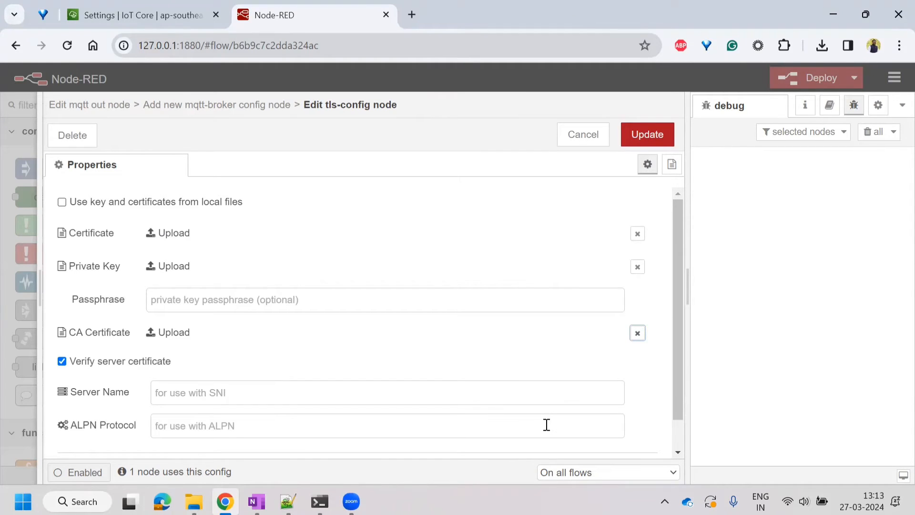
Upload the downloaded device certificate file from the Downloads aws folder as the TLS certificate.
left_click(181, 233)
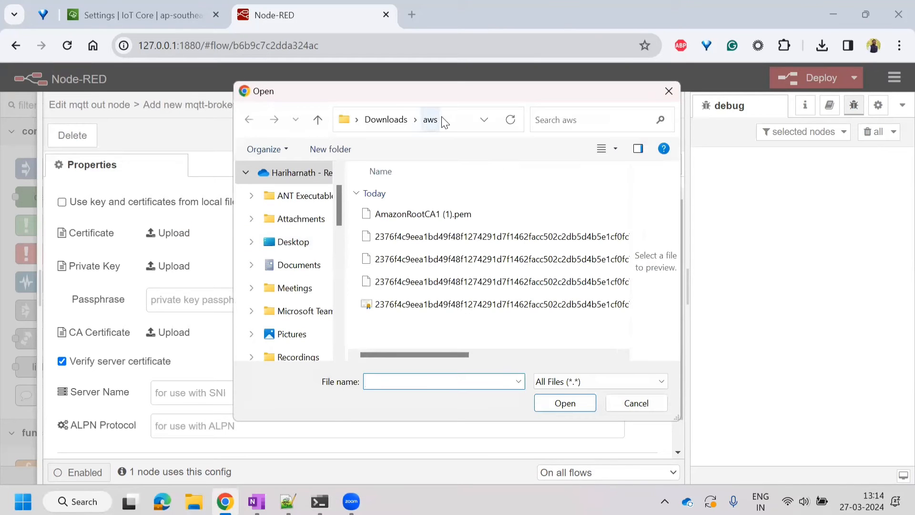
left_click_drag(445, 354, 517, 354)
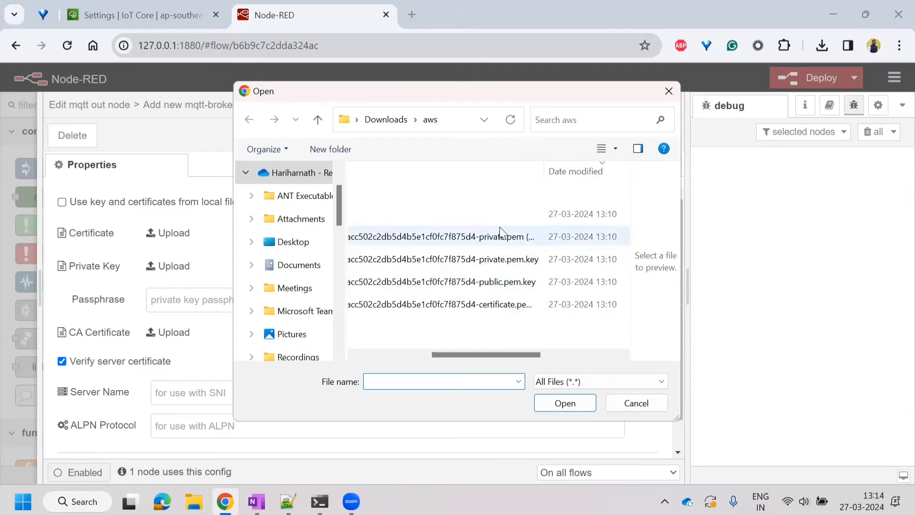
left_click(491, 310)
double_click(490, 307)
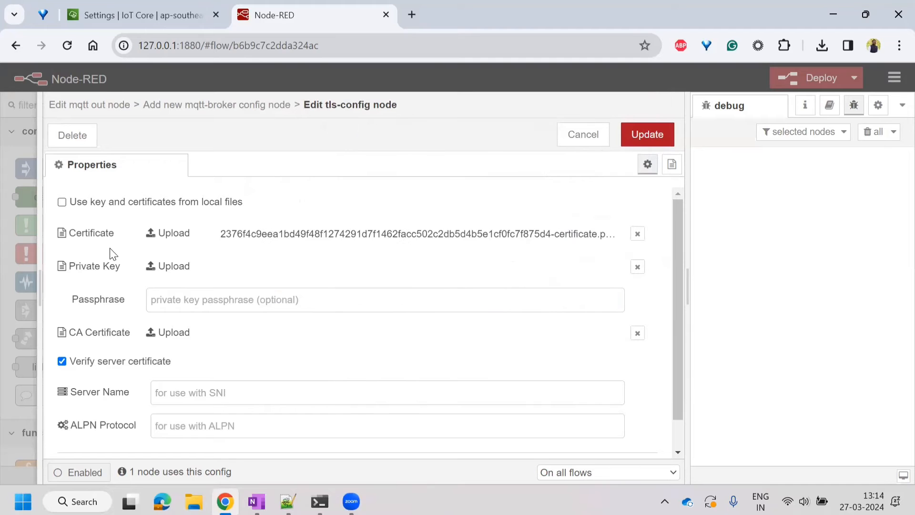
Upload the key file ending in -private.pem.key from the aws folder as the TLS private key.
left_click(182, 269)
left_click_drag(455, 352, 538, 354)
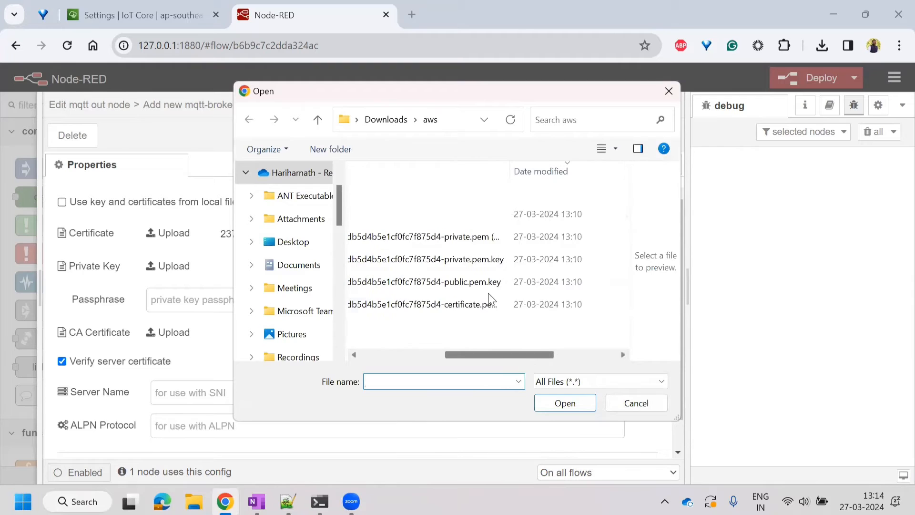
double_click(462, 262)
scroll(213, 344, "down", 1)
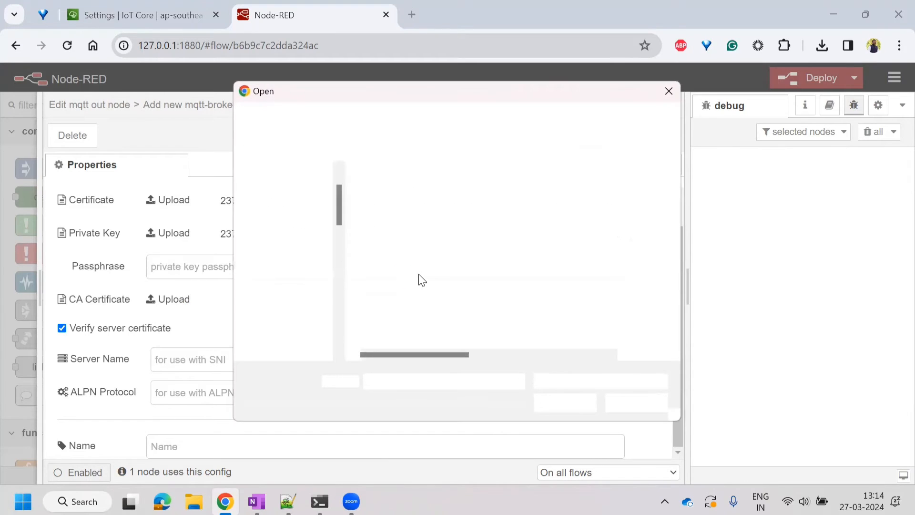
Upload AmazonRootCA1 (1).pem as the CA certificate and save the TLS configuration.
double_click(420, 220)
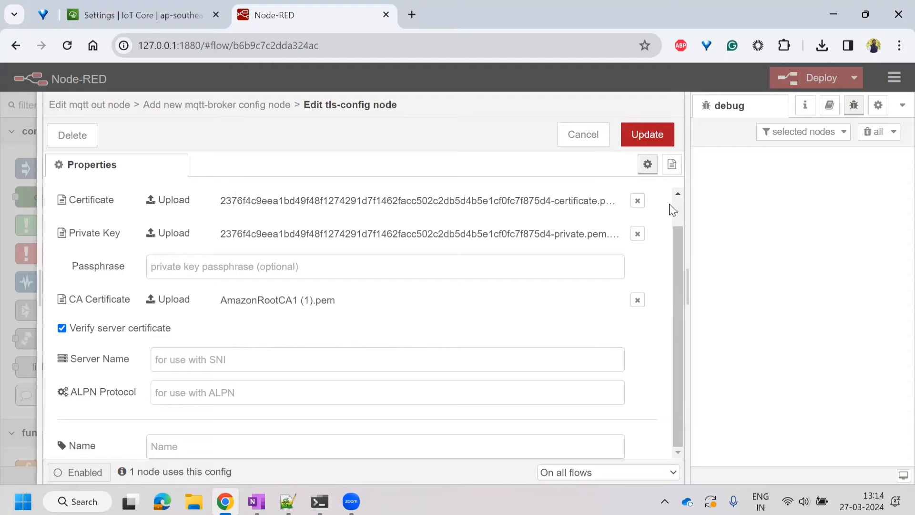
left_click(649, 138)
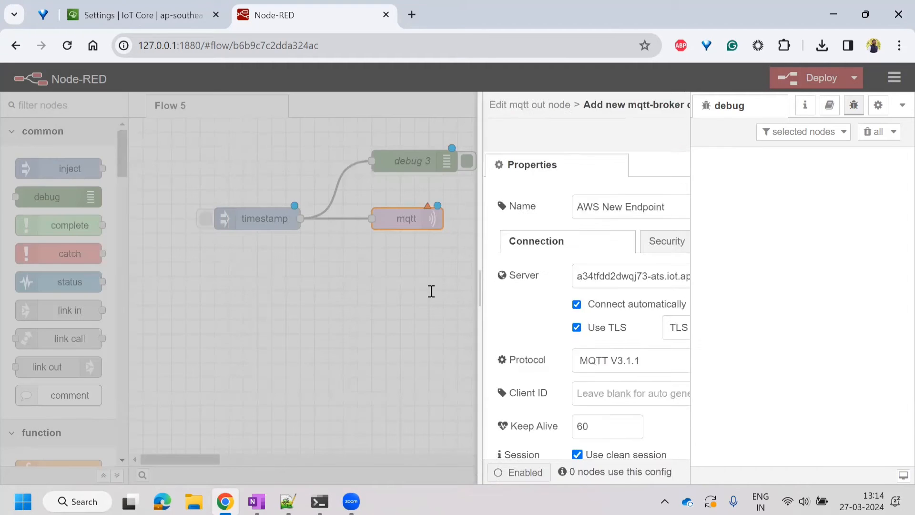
Set the broker connection's protocol to MQTT V5.
scroll(505, 297, "down", 1)
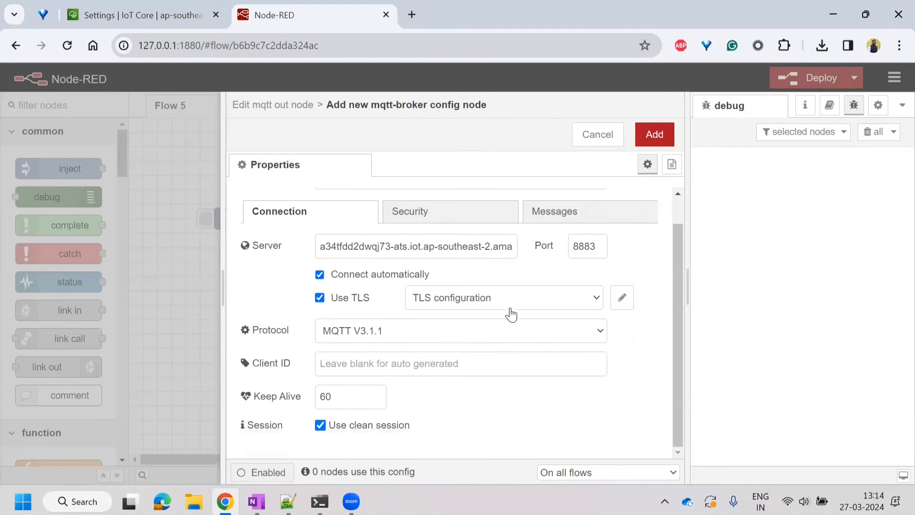
left_click(510, 336)
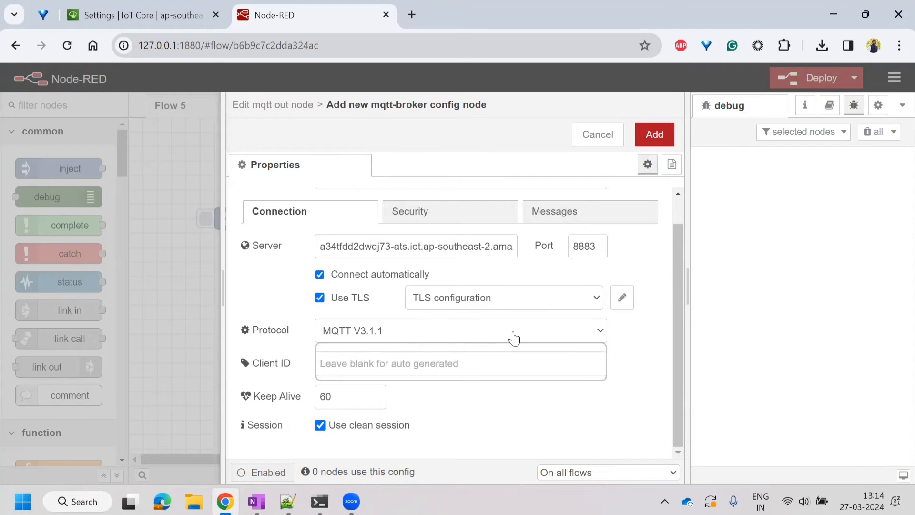
left_click(381, 373)
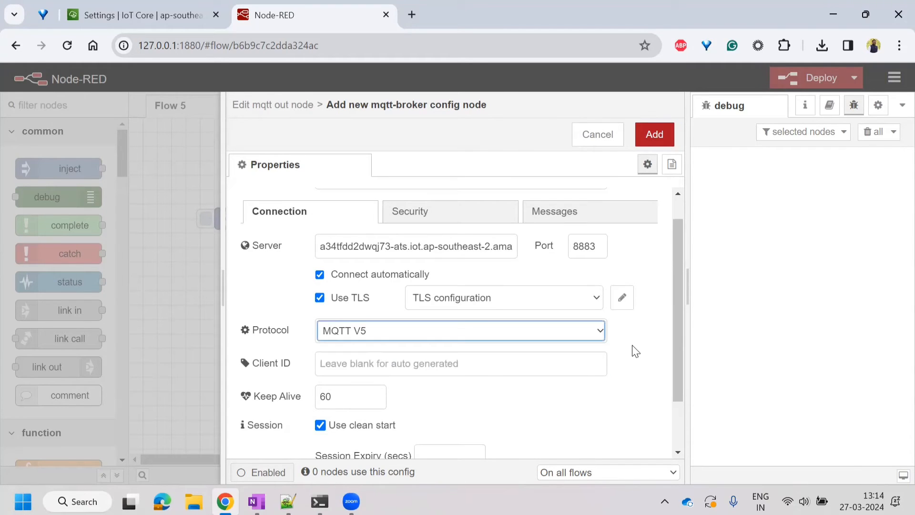
scroll(635, 352, "down", 1)
scroll(545, 353, "up", 2)
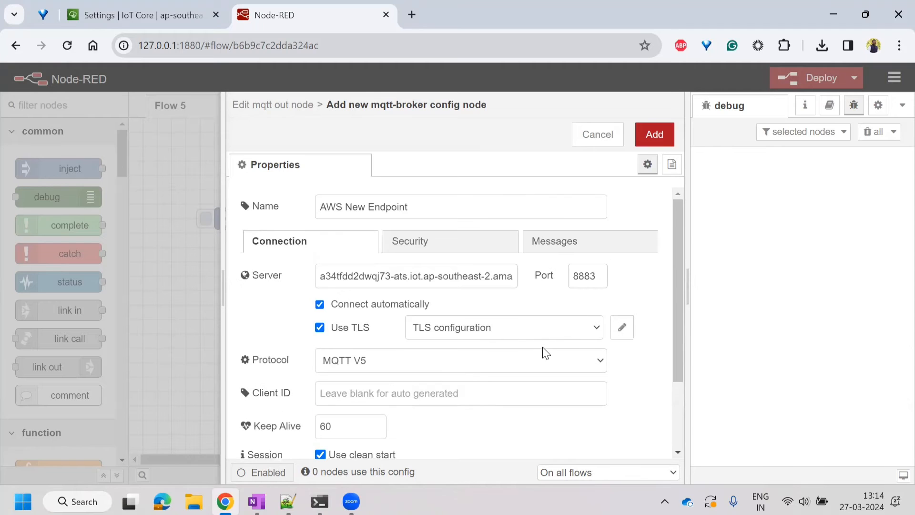
Review the broker's security and message settings, then add the AWS New Endpoint broker and save the MQTT out node.
left_click(451, 245)
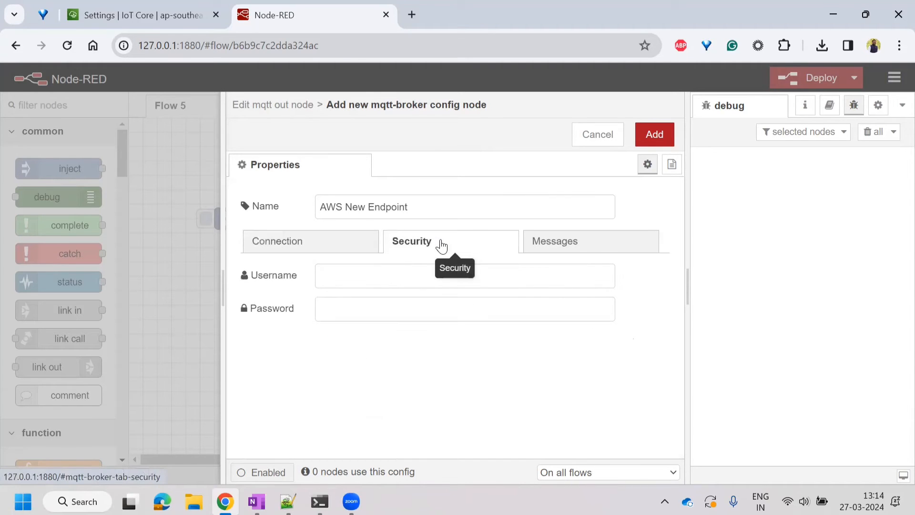
left_click(598, 244)
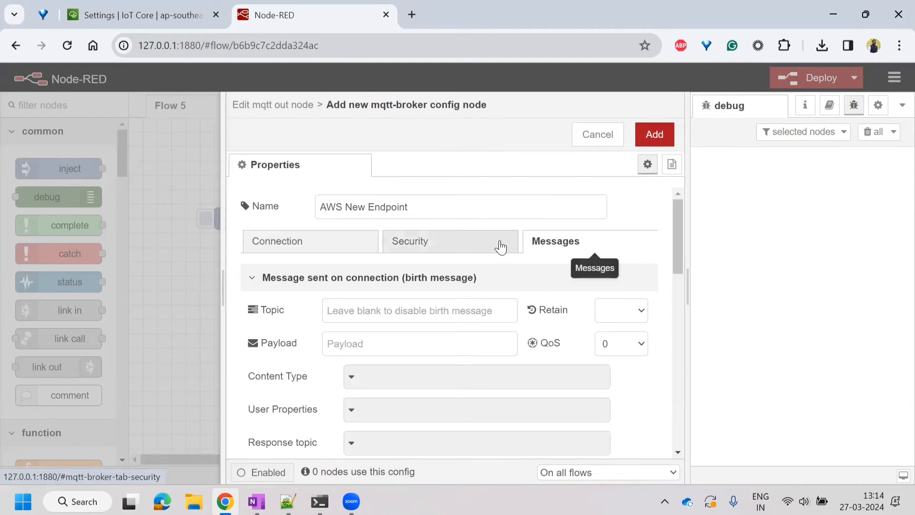
left_click(453, 246)
left_click(336, 242)
left_click(654, 134)
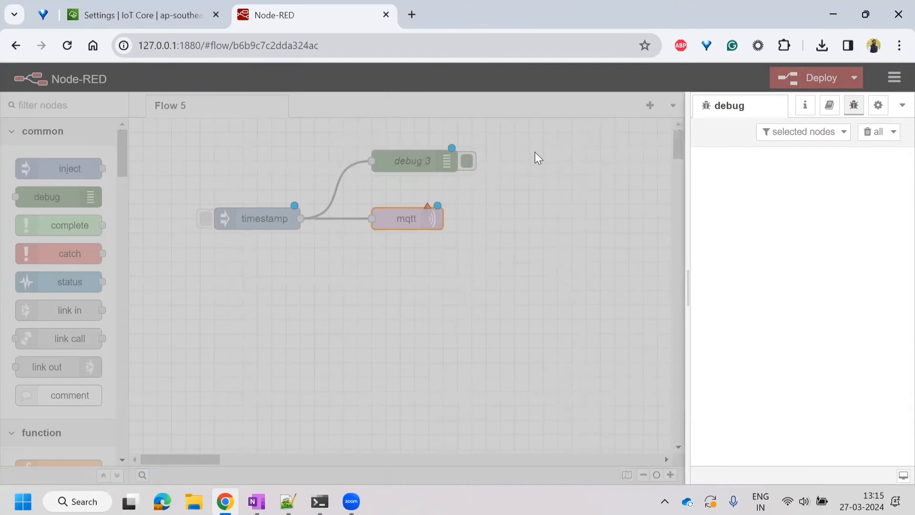
left_click(651, 135)
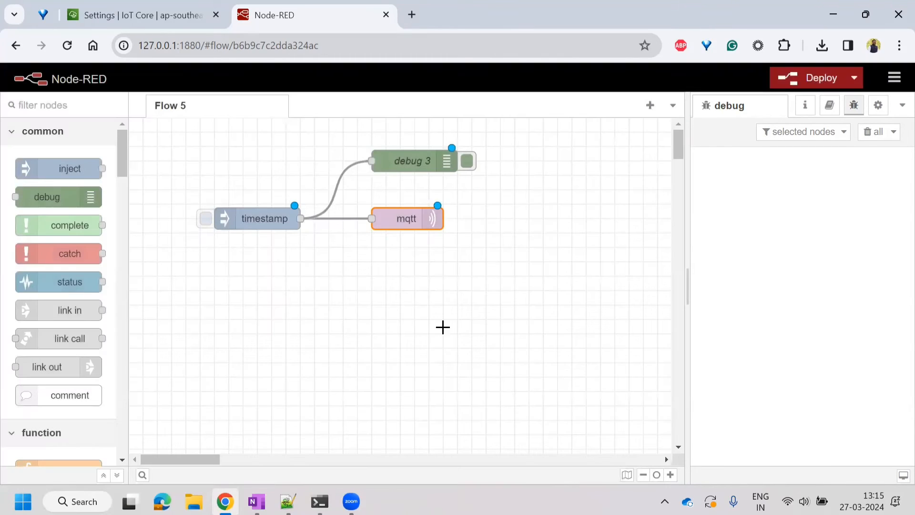
Set the inject node's payload to the JSON {"Name": "Humidity Sensor from Nodered", "value": 56} and save the node.
left_click(491, 276)
left_click(263, 224)
double_click(263, 224)
left_click(532, 251)
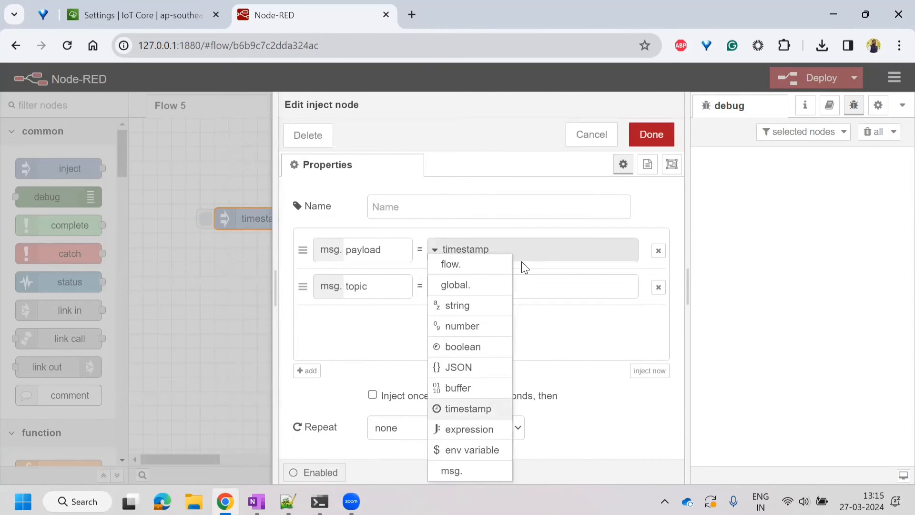
left_click(476, 367)
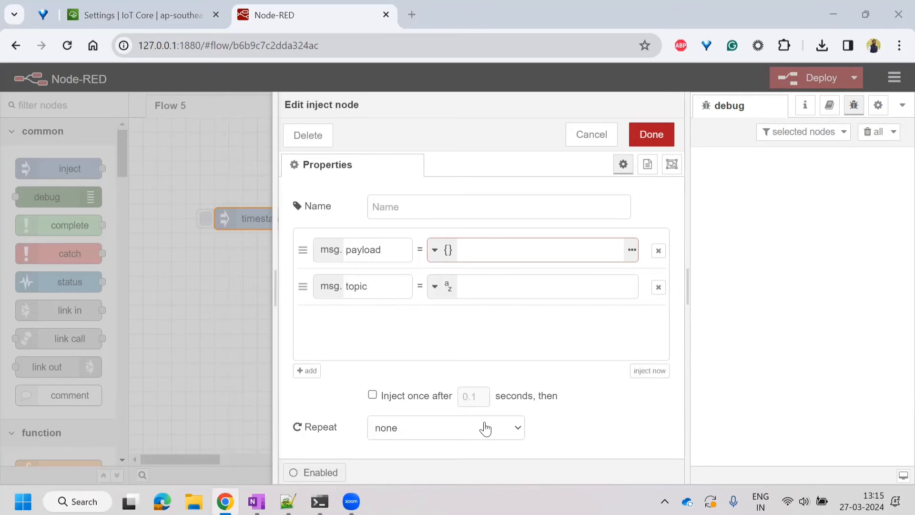
type("{\"Name\": \"Humidity Sensor from Nodered\", \"value\": 50}")
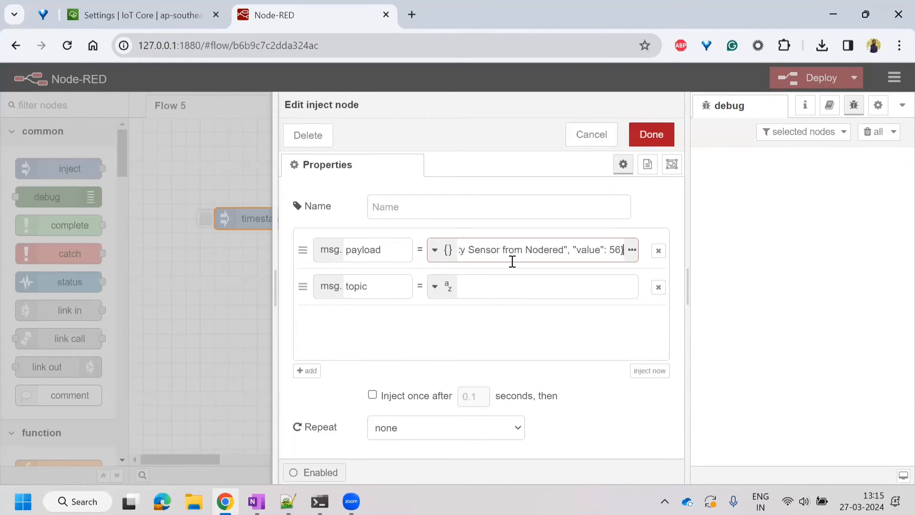
key("ctrl+a")
left_click(498, 250)
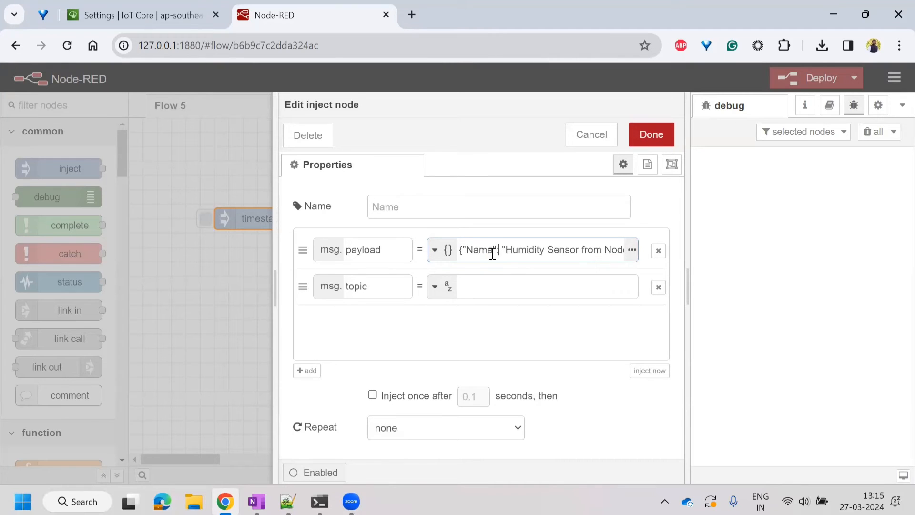
double_click(535, 251)
left_click_drag(547, 251, 633, 250)
left_click(594, 250)
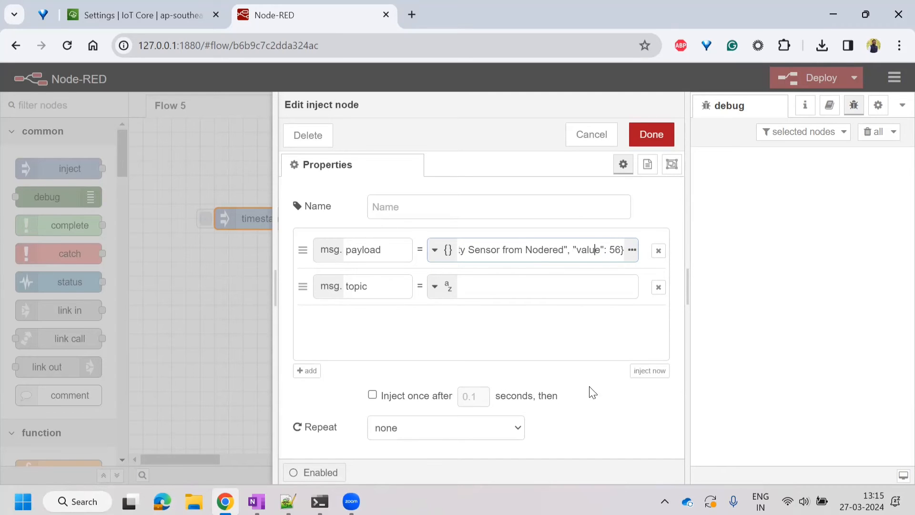
left_click(656, 142)
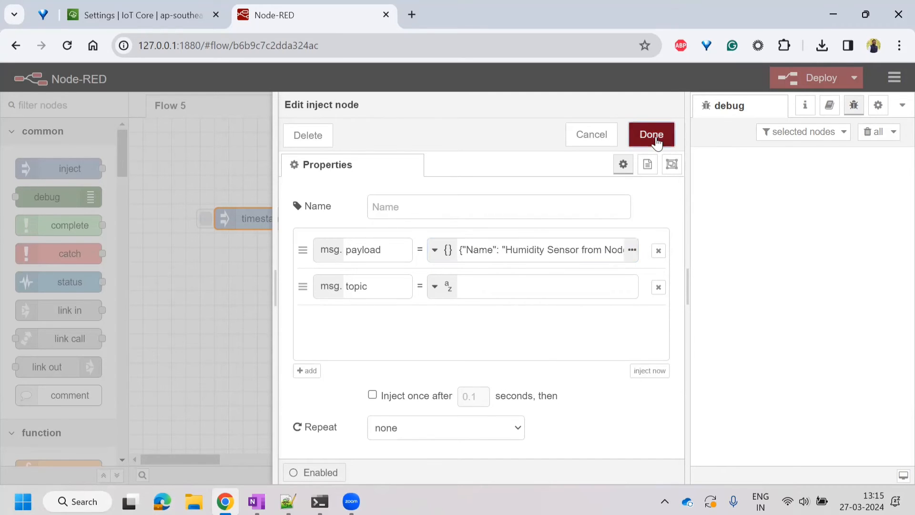
left_click(340, 300)
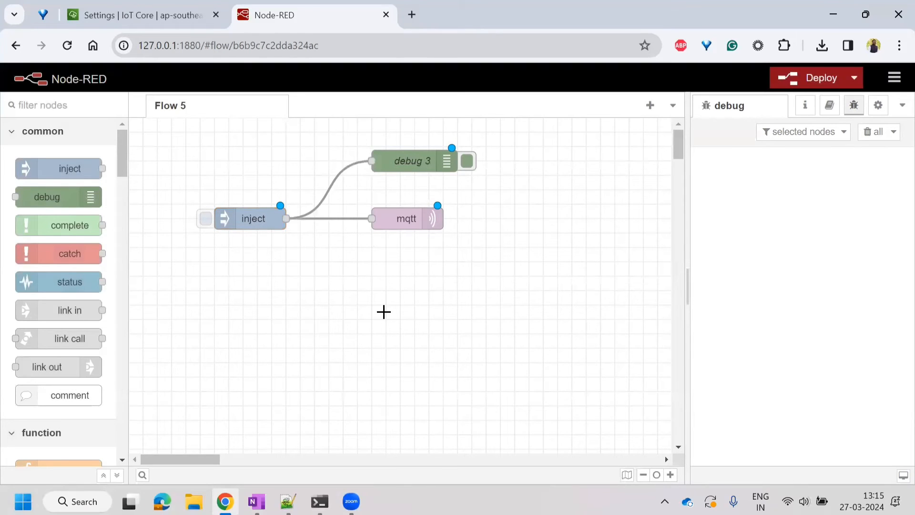
Deploy the flow and inject the humidity sensor payload.
left_click(811, 80)
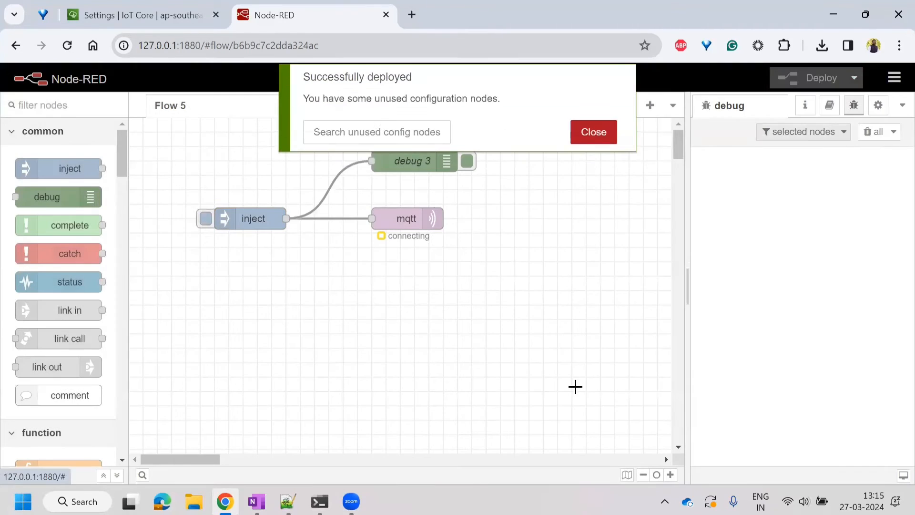
left_click(596, 138)
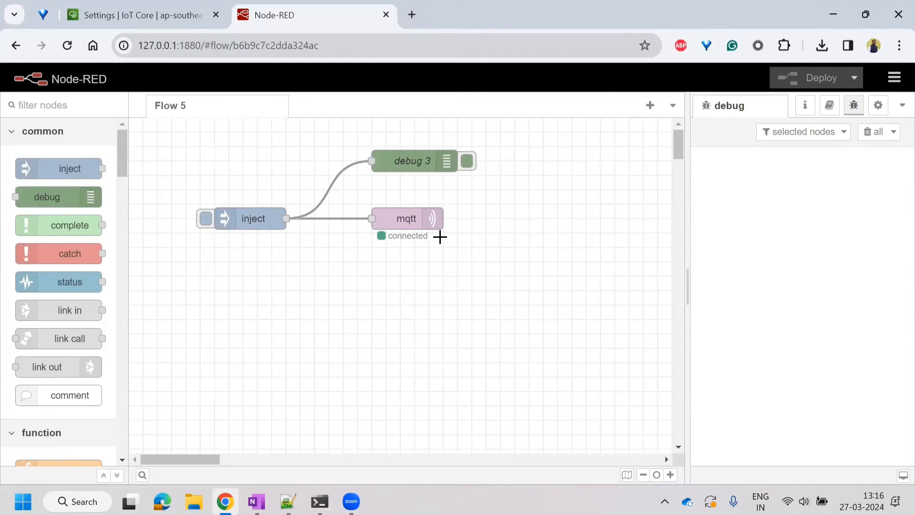
left_click(204, 223)
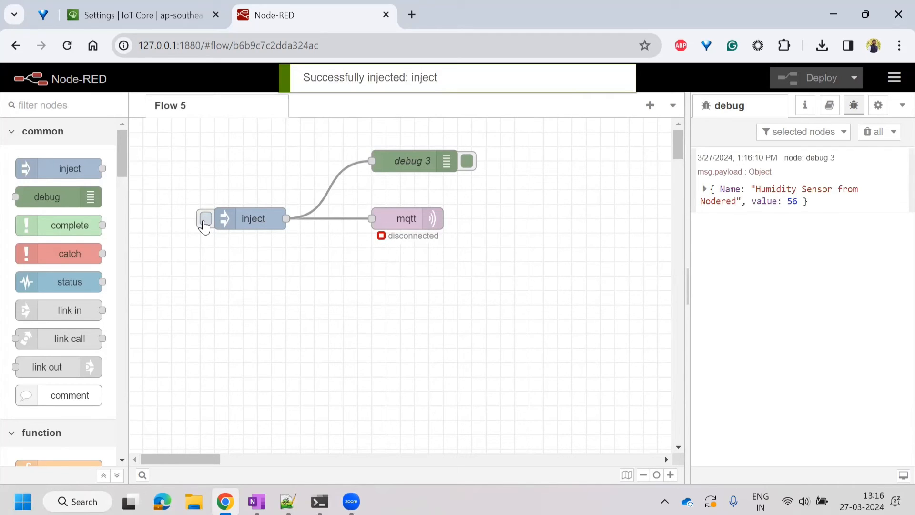
Expand the logged payload object in the debug output and inject the message again.
left_click_drag(796, 205, 700, 186)
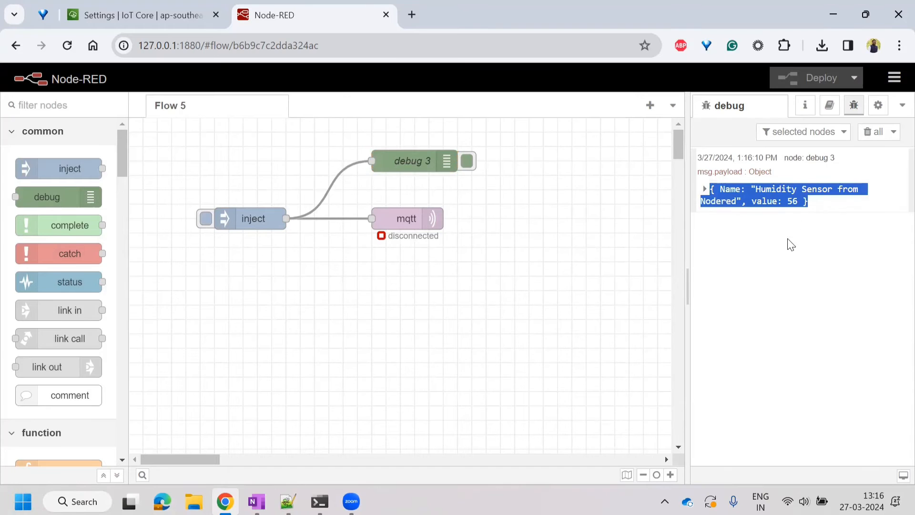
left_click(827, 206)
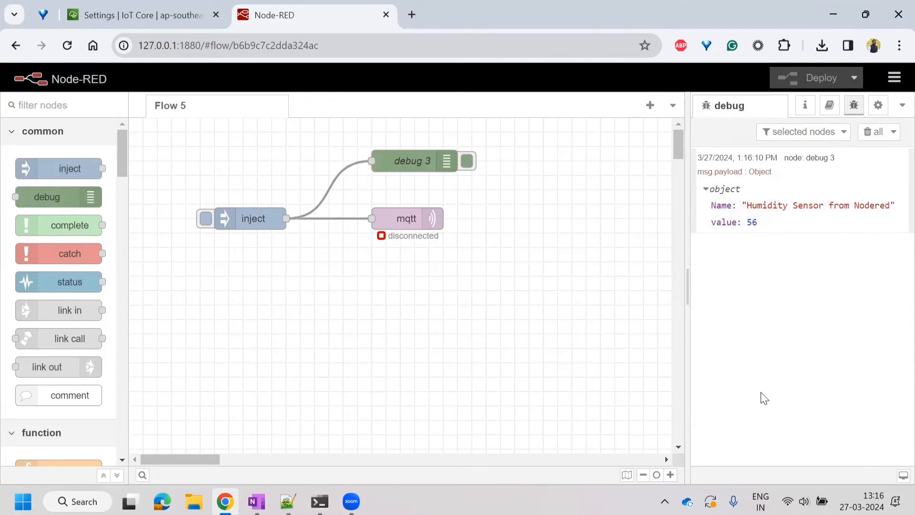
left_click(205, 220)
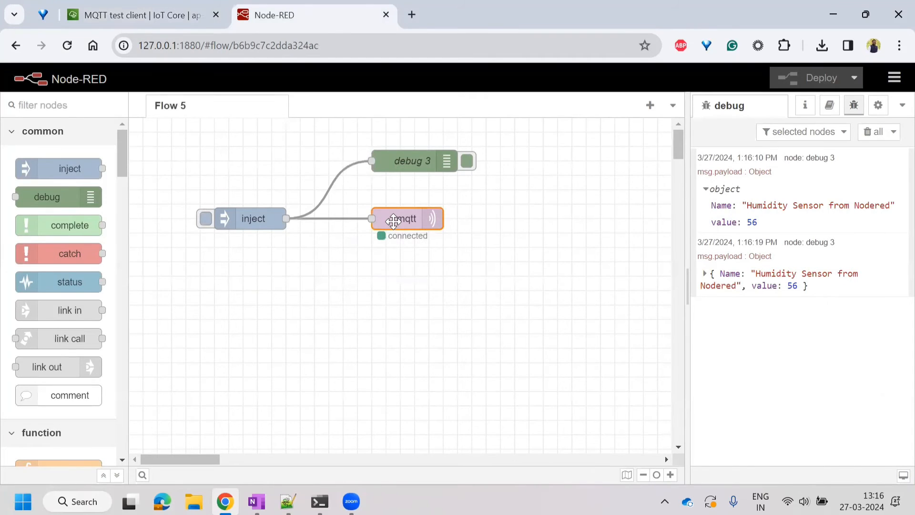
Set the MQTT out node's topic to iotfrontier/nodered with QoS 1, choose a retain option, and save the node.
double_click(393, 220)
left_click(452, 239)
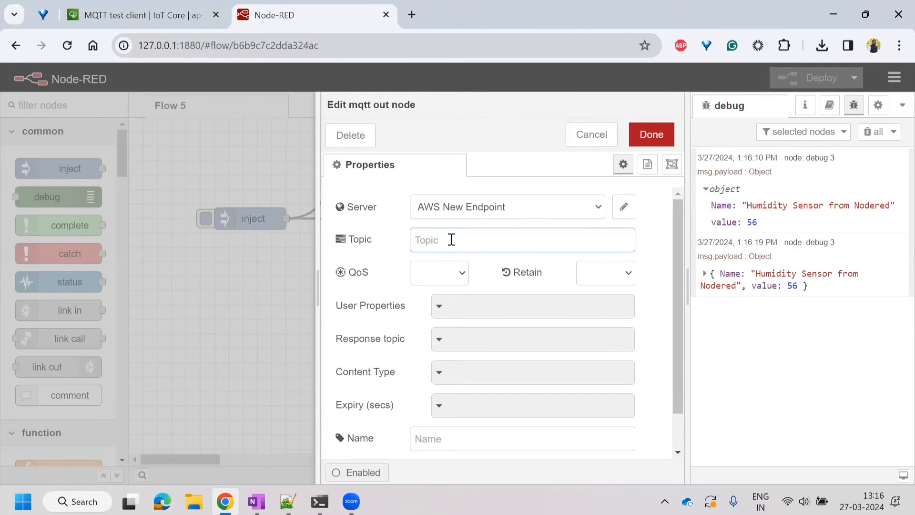
type("iotfrontier/noder")
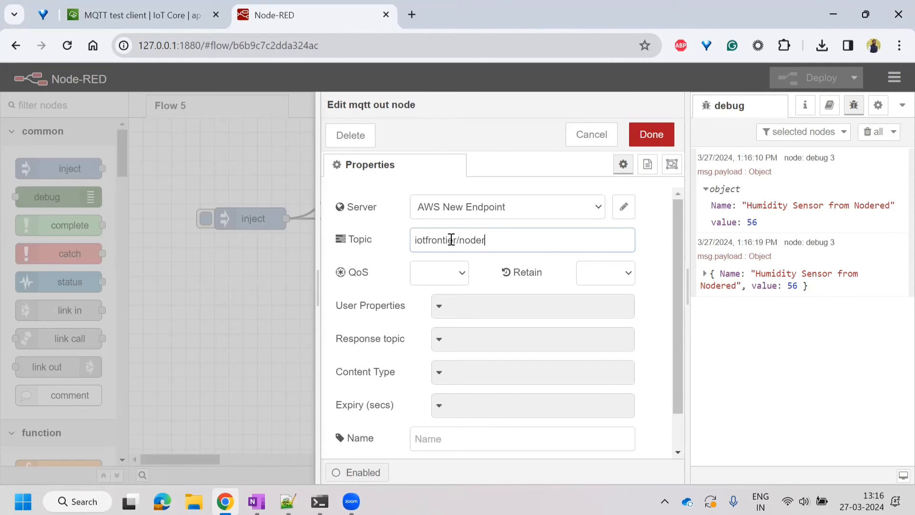
left_click(447, 279)
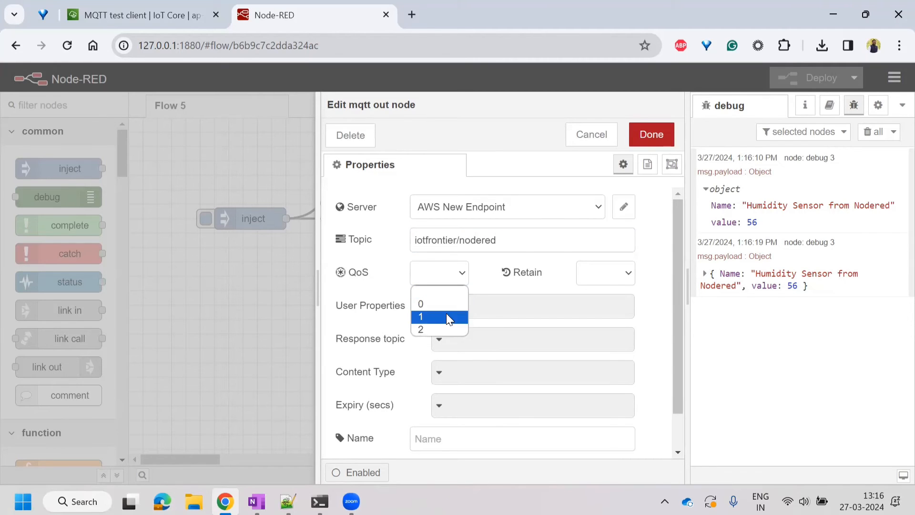
left_click(452, 316)
left_click(619, 274)
left_click(608, 309)
left_click(645, 135)
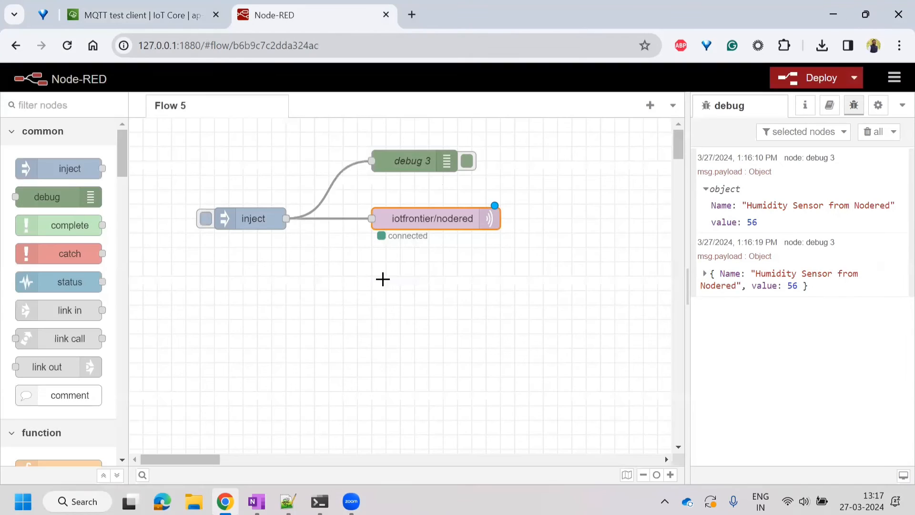
Redeploy the flow with the new topic and inject the payload to publish it.
left_click(809, 78)
left_click(614, 143)
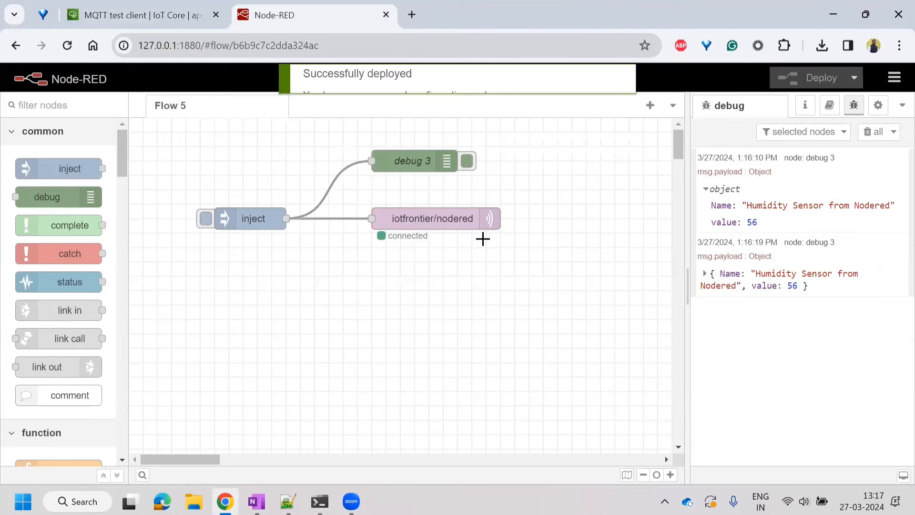
left_click(204, 222)
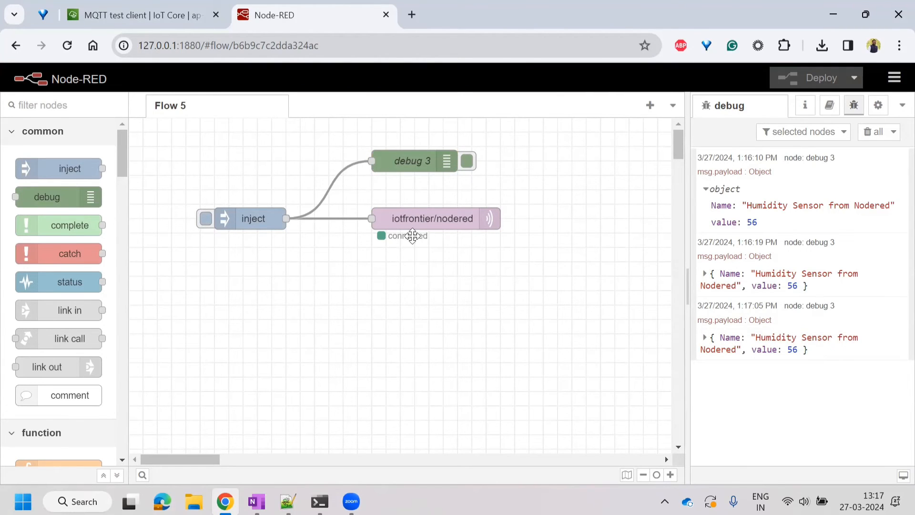
Switch to the AWS MQTT test client and subscribe to the topic filter iotfrontier/nodered.
left_click(161, 14)
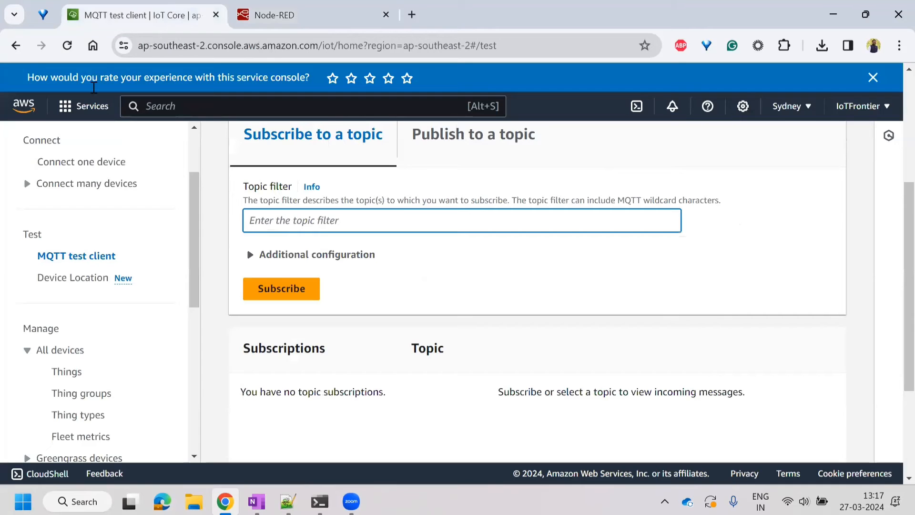
scroll(105, 265, "up", 2)
scroll(104, 264, "up", 3)
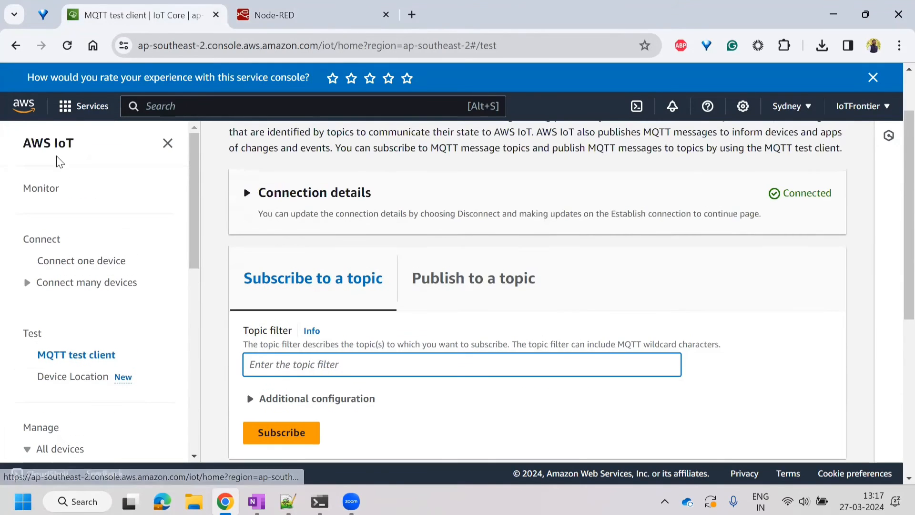
scroll(147, 241, "down", 3)
scroll(451, 273, "down", 5)
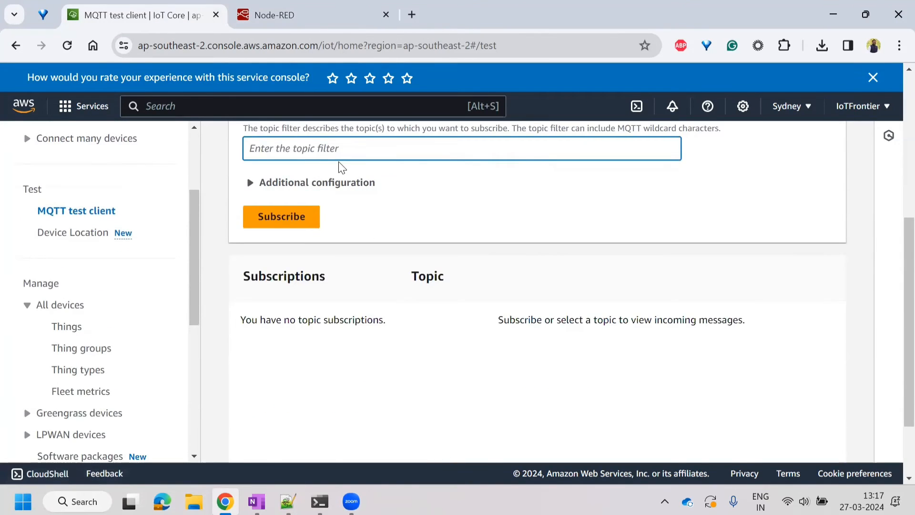
type("iot")
left_click(355, 182)
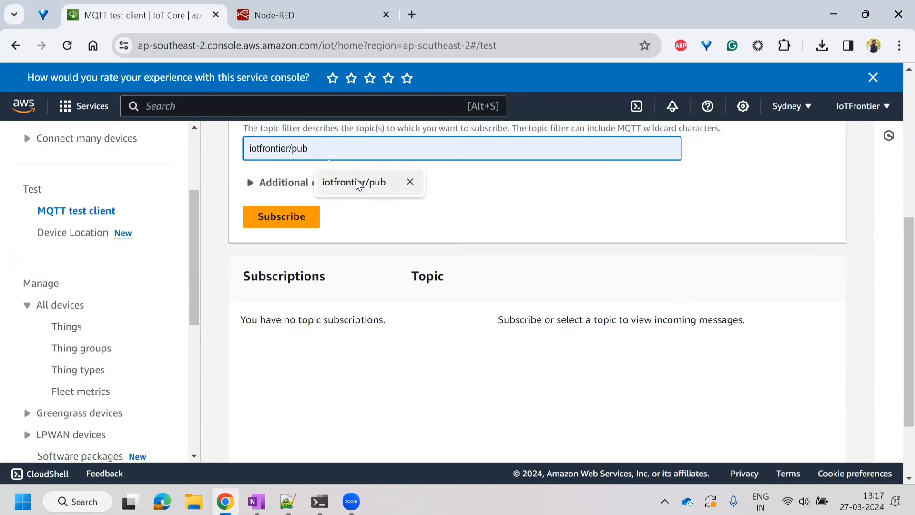
double_click(308, 149)
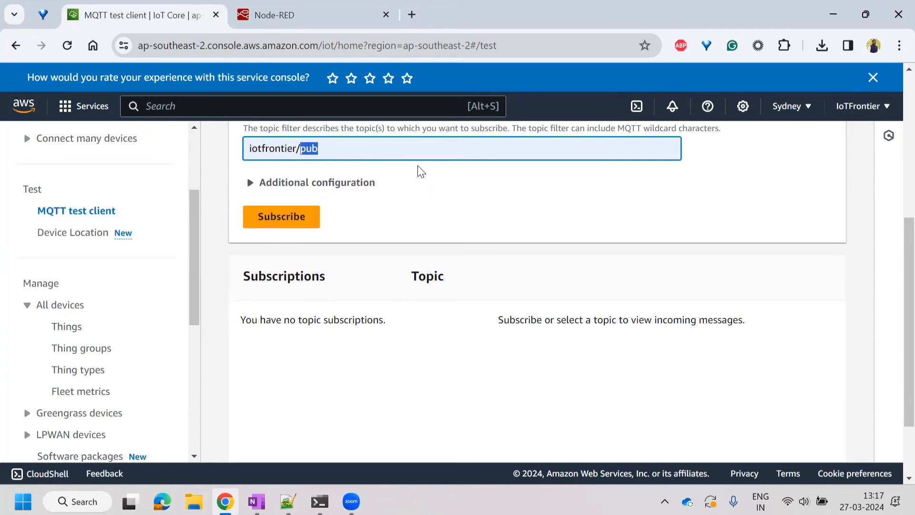
type("nodered")
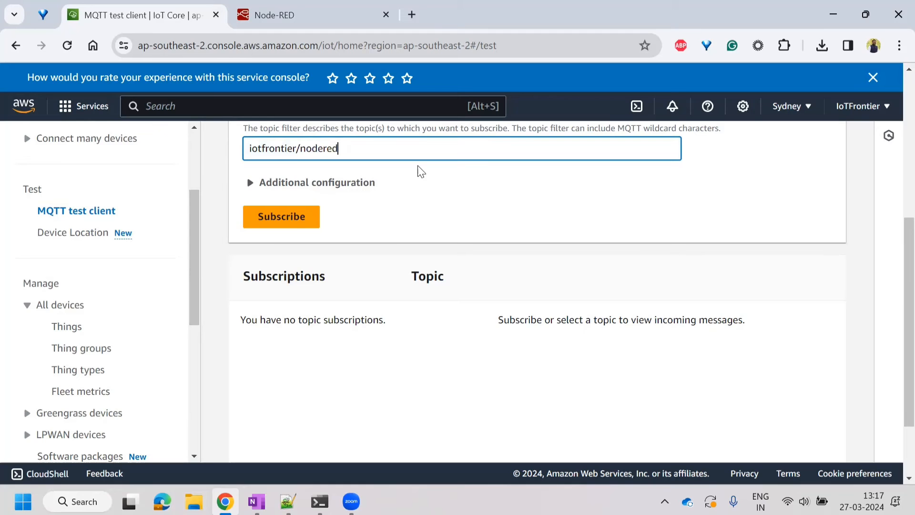
left_click(296, 221)
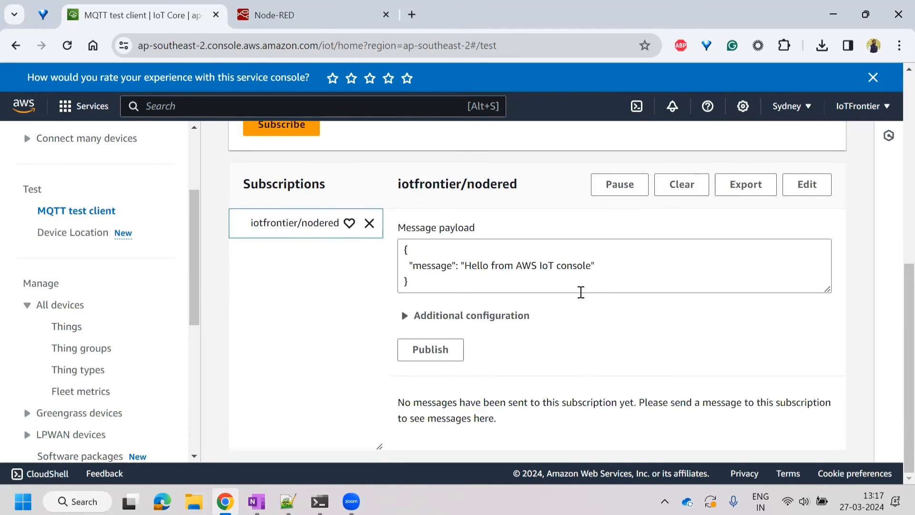
Inject the humidity payload from the Node-RED flow and check the received message and its timestamp in the MQTT test client.
left_click(291, 15)
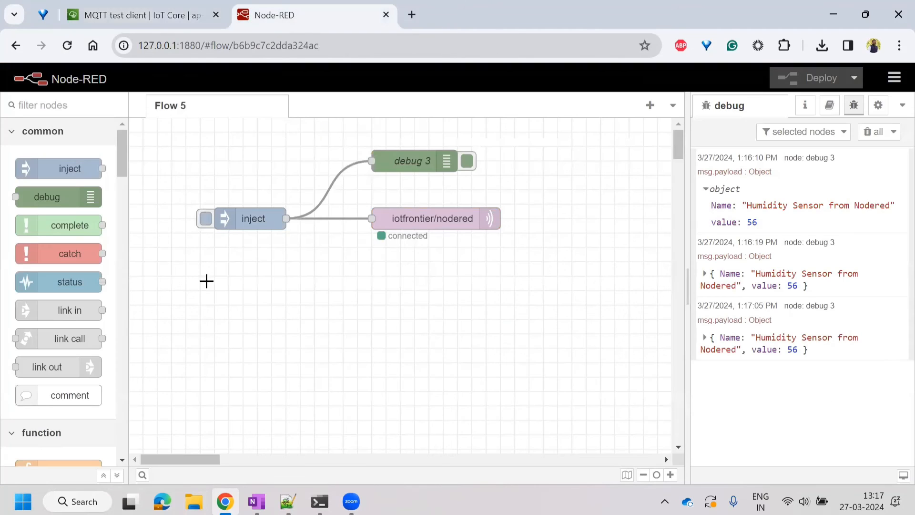
left_click(204, 222)
left_click(156, 15)
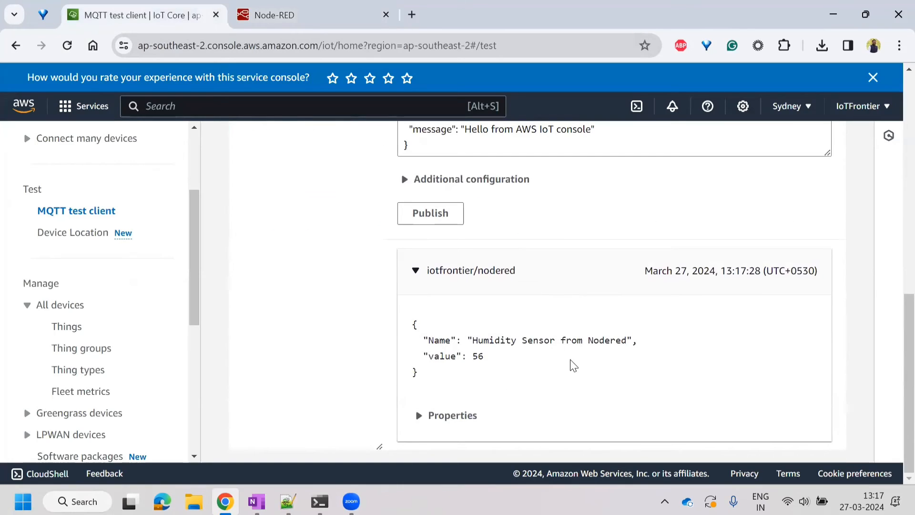
double_click(742, 274)
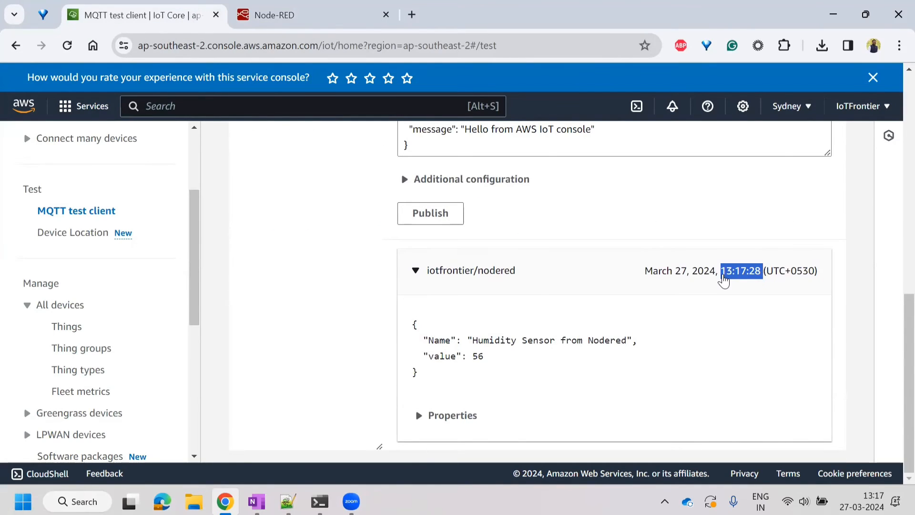
scroll(723, 281, "up", 3)
Set the Node-RED inject node to repeat at an interval of every 5 seconds and redeploy the flow.
left_click(293, 13)
double_click(227, 222)
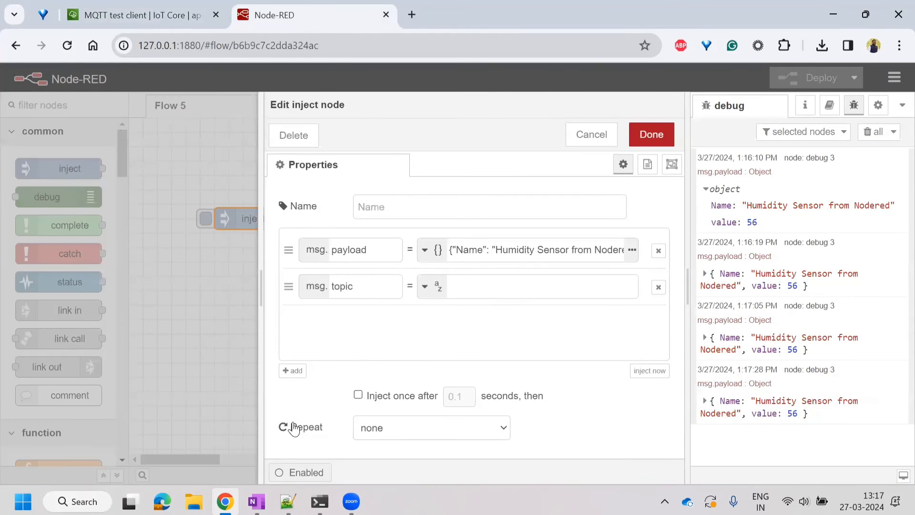
left_click(433, 428)
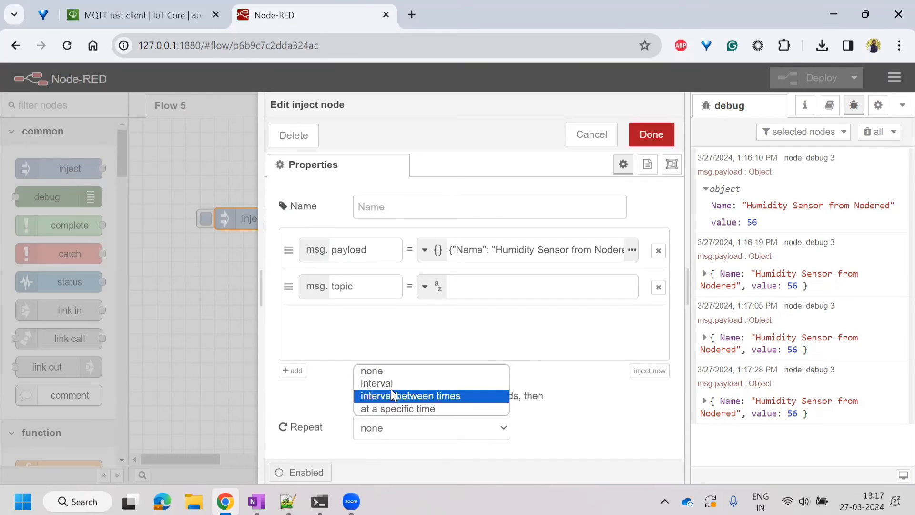
left_click(389, 384)
left_click(450, 423)
left_click(450, 423)
left_click(452, 423)
left_click(452, 422)
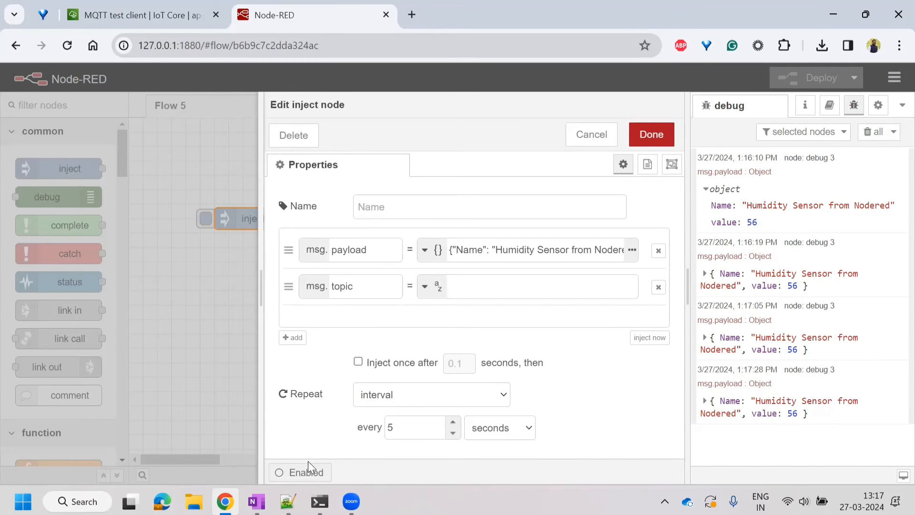
left_click(651, 134)
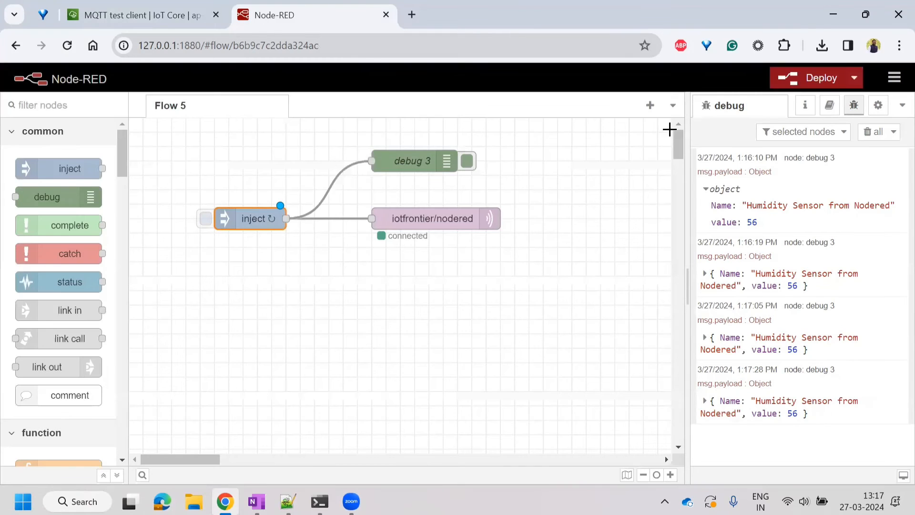
left_click(821, 78)
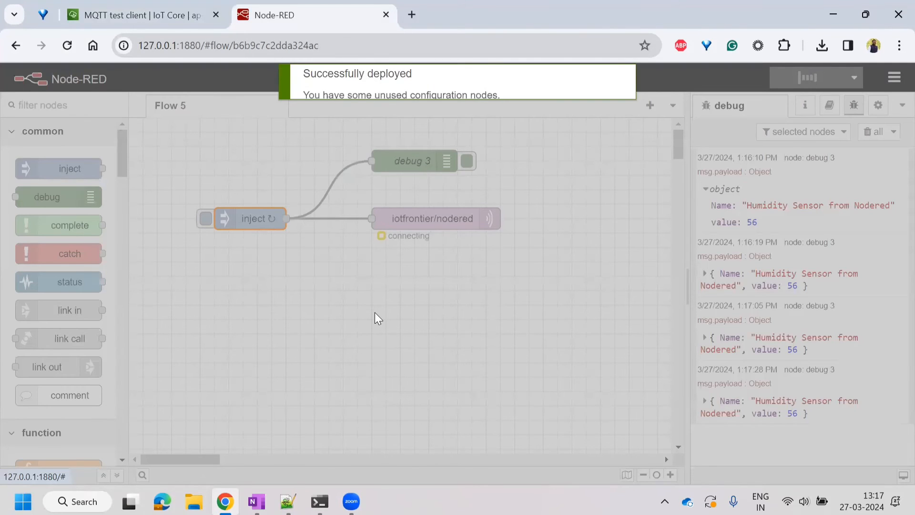
Examine the messages arriving at intervals on iotfrontier/nodered in the AWS MQTT test client, collapsing the newest entries.
left_click(177, 16)
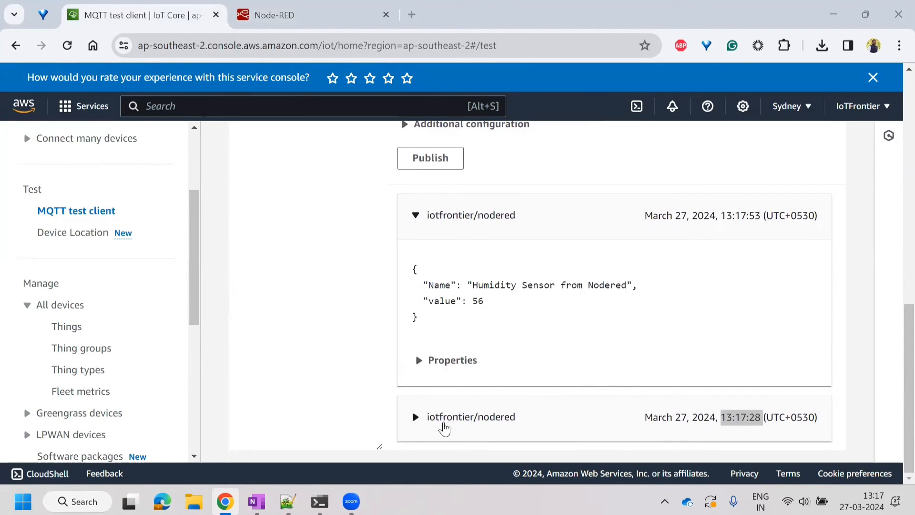
scroll(578, 394, "up", 1)
left_click(416, 289)
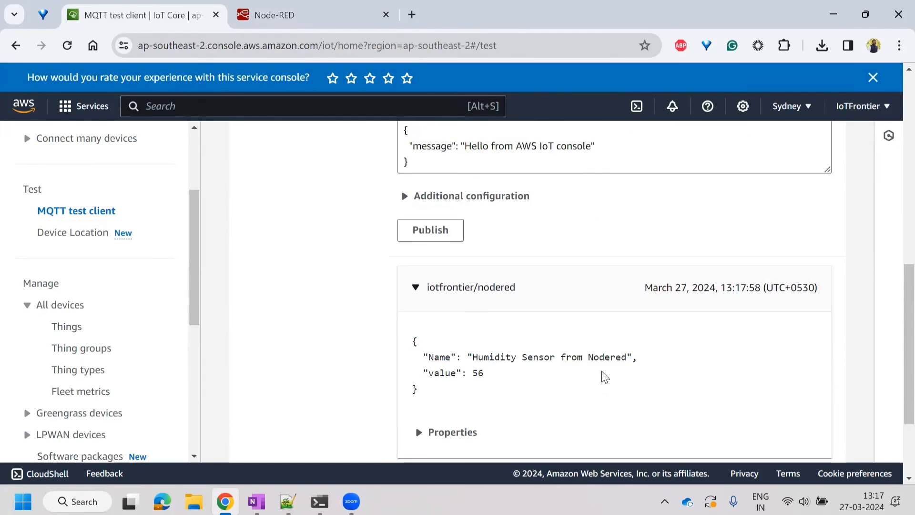
scroll(600, 378, "down", 3)
scroll(683, 391, "up", 3)
scroll(729, 419, "down", 2)
scroll(743, 444, "up", 3)
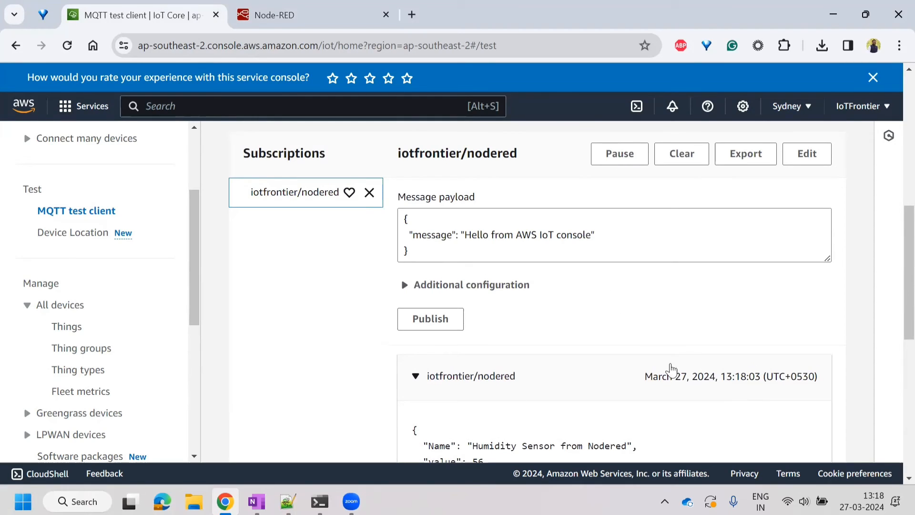
left_click(417, 376)
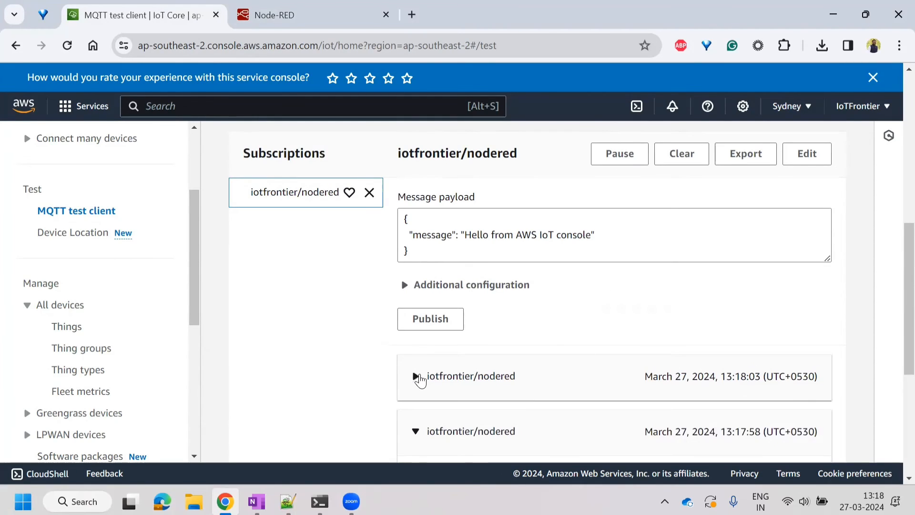
Set the Node-RED inject node's repeat option to none, redeploy the flow, and dismiss the deployment notification.
left_click(276, 21)
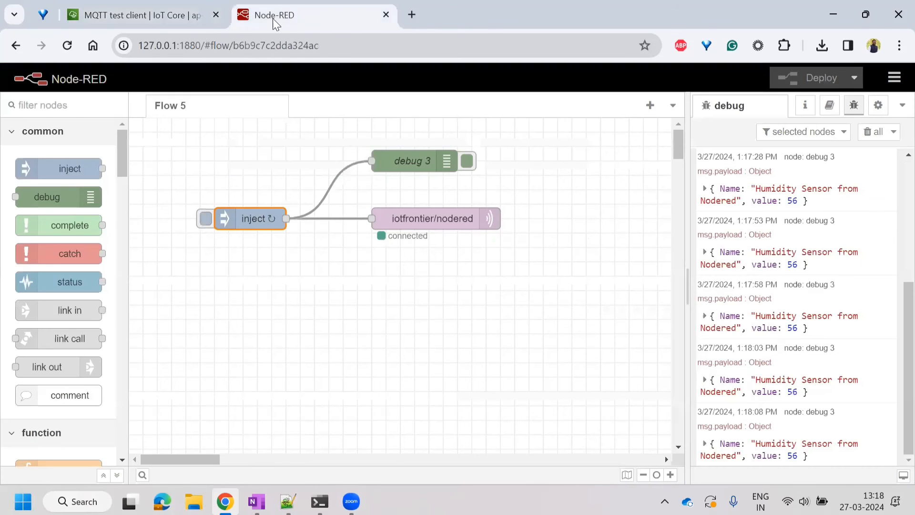
double_click(230, 218)
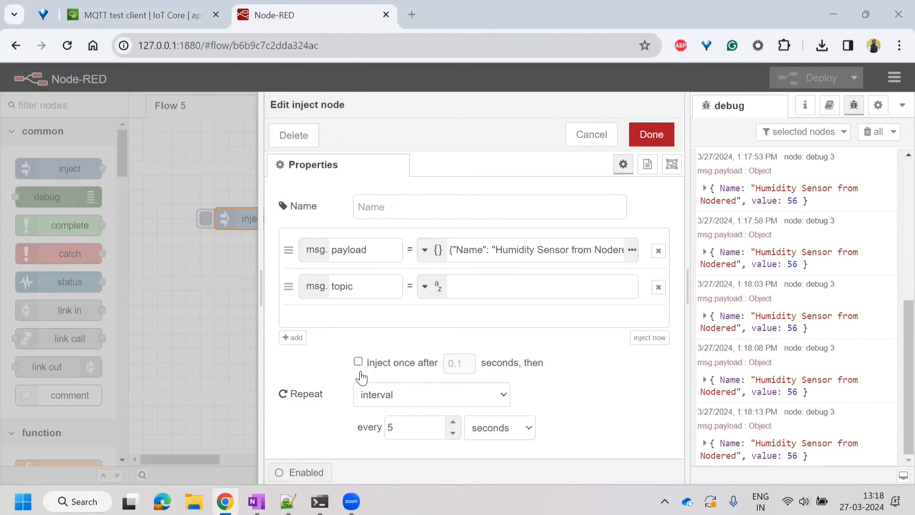
left_click(480, 398)
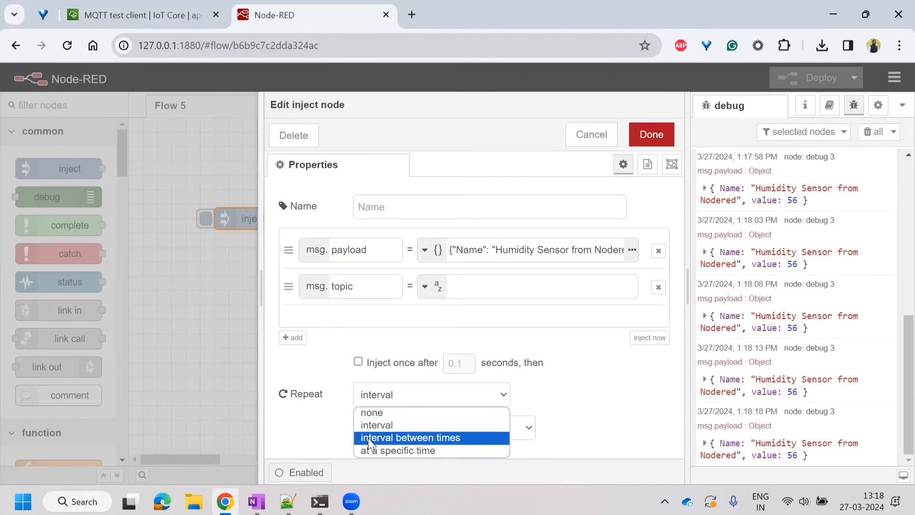
left_click(384, 414)
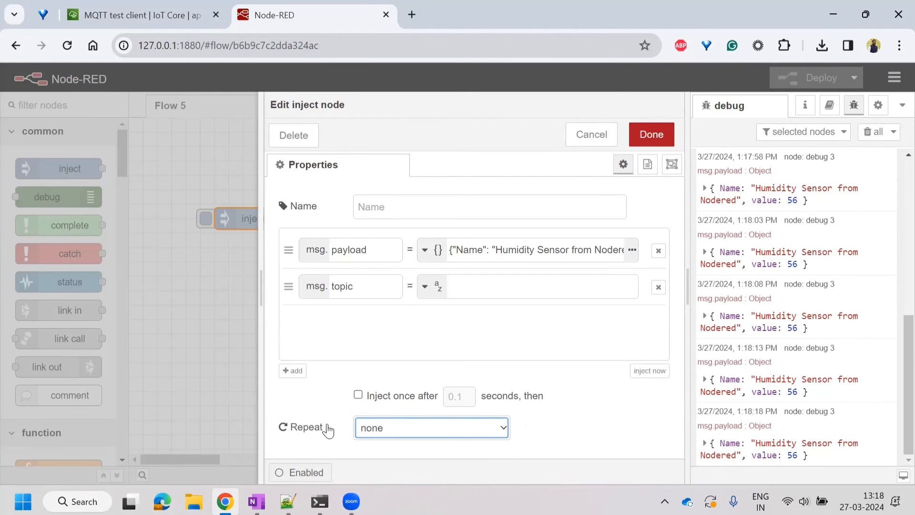
left_click(651, 134)
left_click(826, 78)
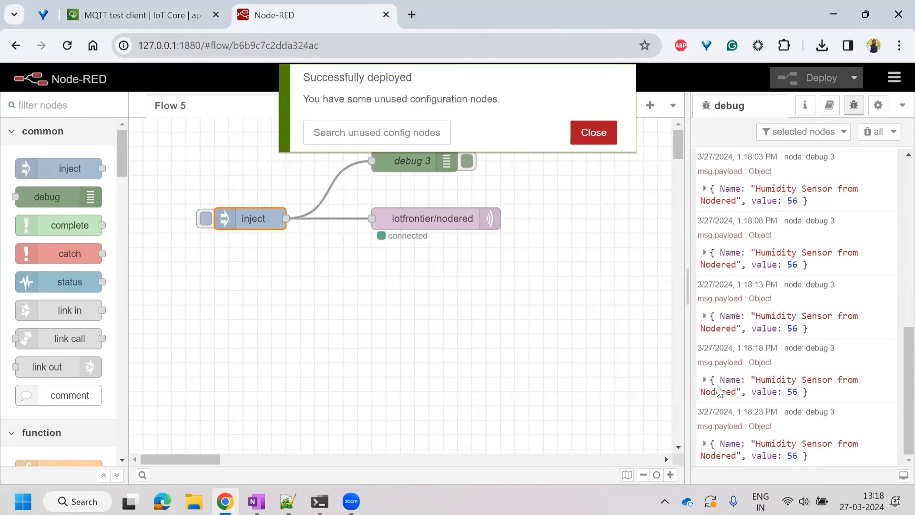
left_click(601, 140)
left_click(546, 285)
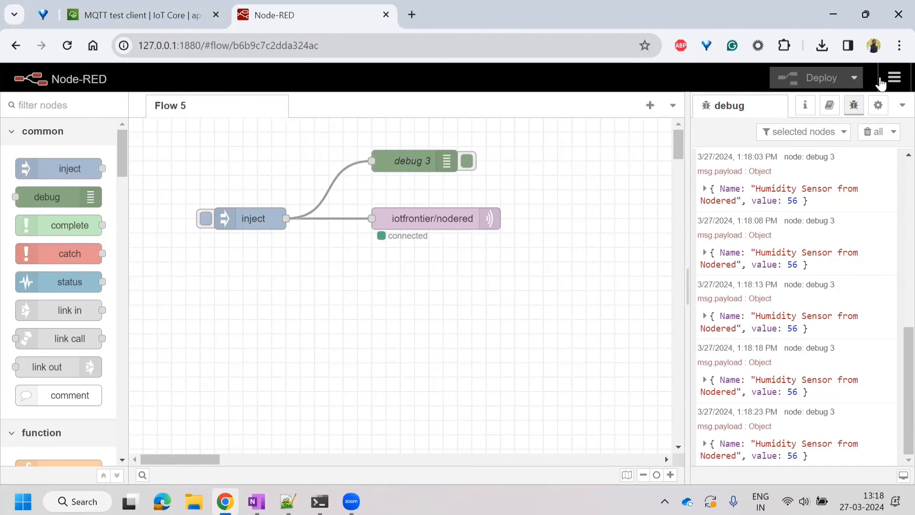
Check the installed palette modules for node-red-node-data-generator and close the user settings.
left_click(892, 79)
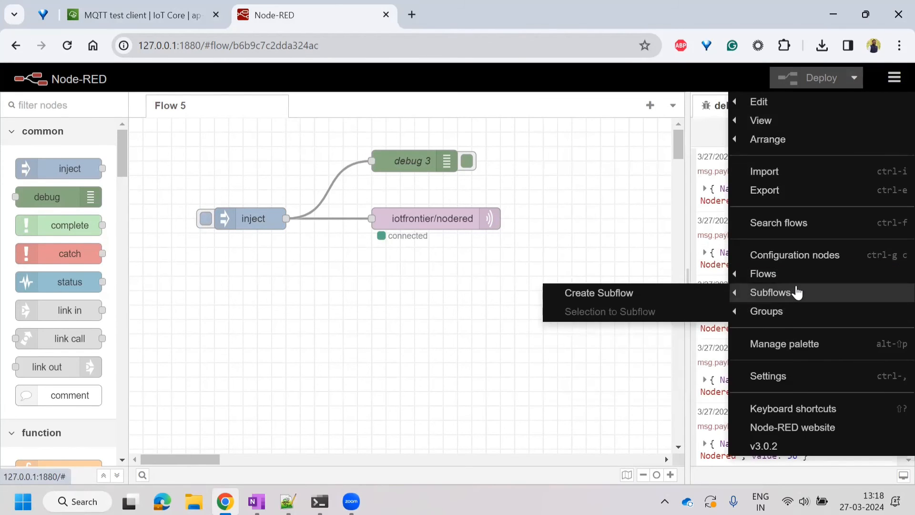
left_click(807, 346)
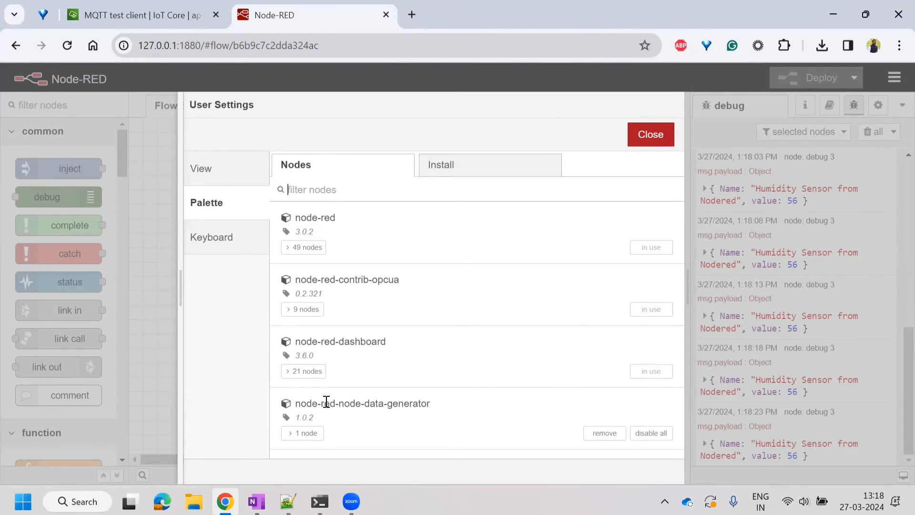
left_click_drag(336, 404, 439, 405)
left_click(440, 406)
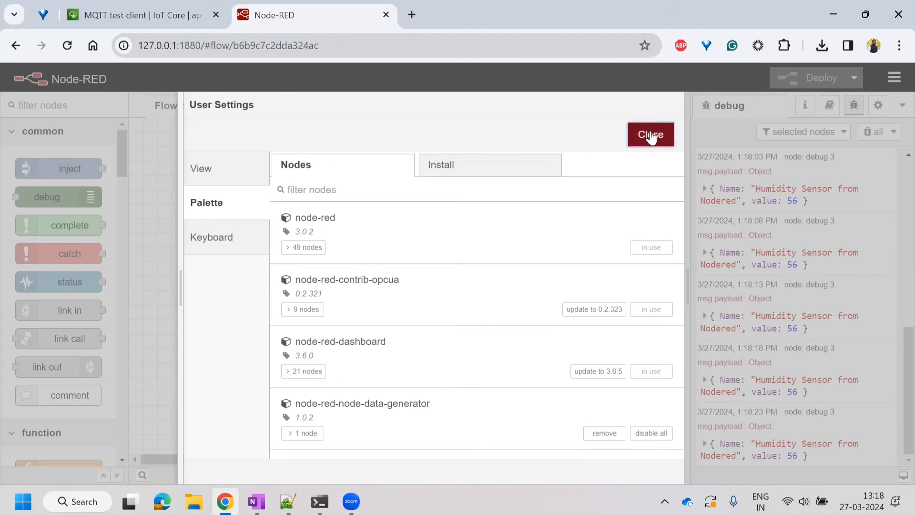
left_click(652, 136)
Find the data generator node, place it below the existing nodes, and wire the inject node's output to it.
left_click(57, 105)
type("data")
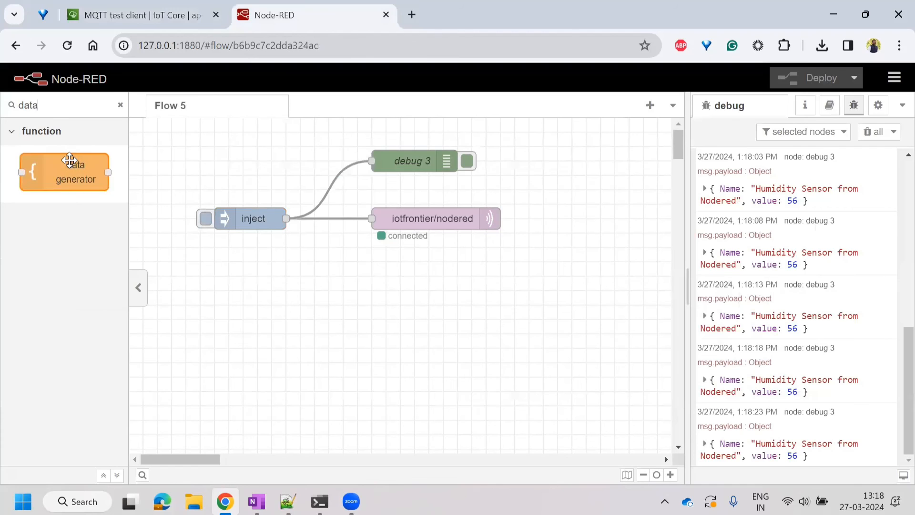
left_click_drag(72, 167, 374, 300)
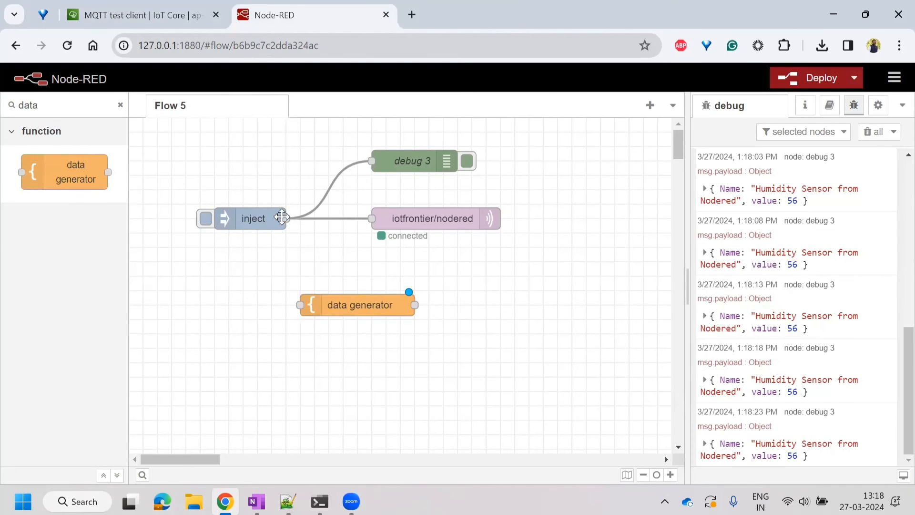
left_click_drag(285, 218, 299, 305)
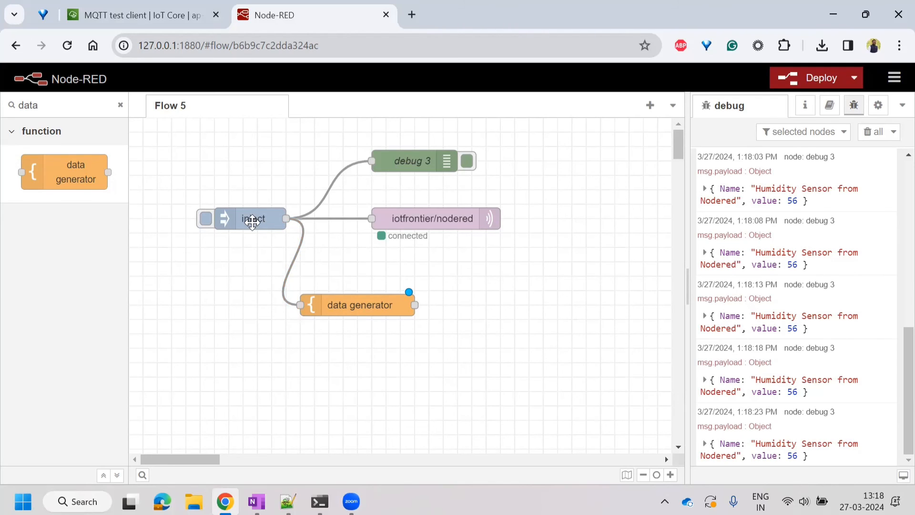
Review the data generator node's property, template fields and return type, and close its settings.
left_click(351, 305)
double_click(361, 306)
left_click(492, 318)
left_click(568, 318)
left_click(491, 333)
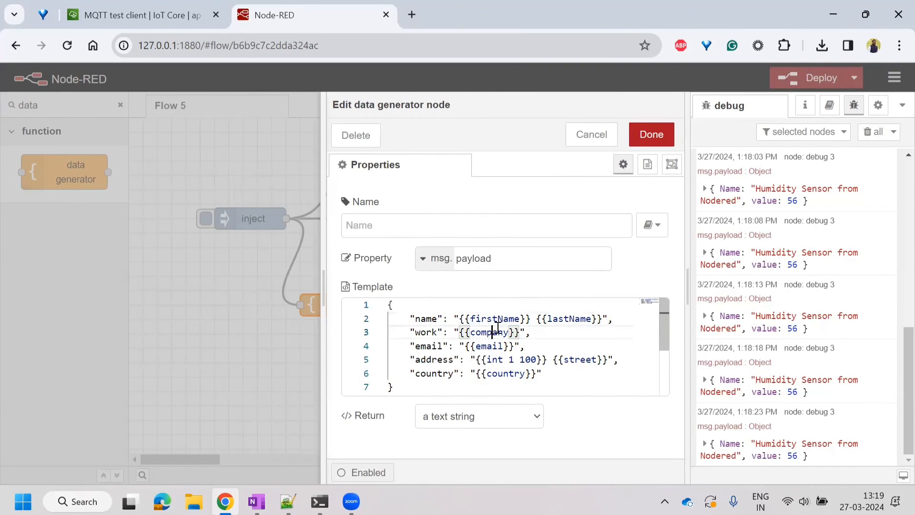
left_click(575, 323)
scroll(544, 319, "down", 3)
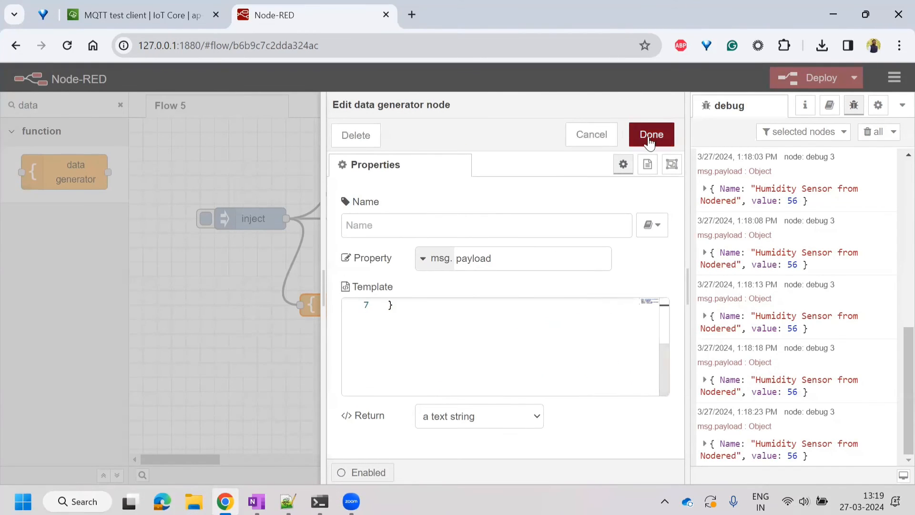
left_click(650, 140)
Remove the wire from inject to the iotfrontier/nodered node, move that node beside the data generator, and connect it to the generator's output.
left_click(342, 210)
key("Delete")
left_click_drag(403, 219, 527, 291)
left_click_drag(420, 306, 500, 290)
left_click_drag(539, 287, 510, 302)
left_click(507, 270)
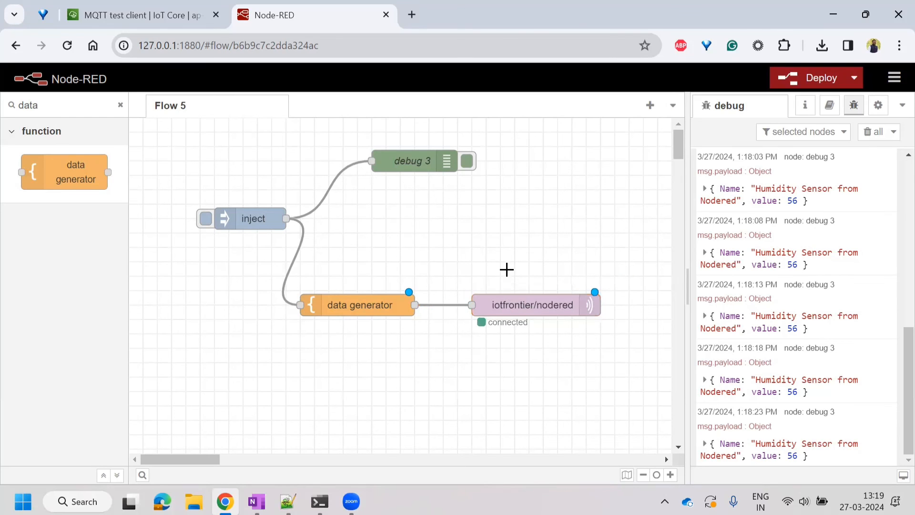
Rewire the debug 3 node from the inject node to the data generator's output and clear all debug messages.
left_click(353, 166)
key("Delete")
left_click_drag(402, 164, 514, 230)
left_click_drag(417, 306, 485, 219)
left_click(874, 135)
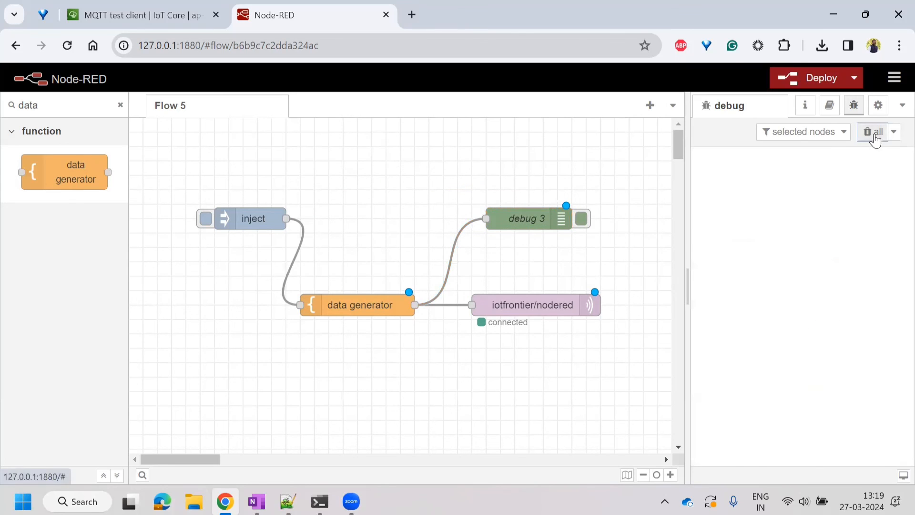
Deploy the rewired flow and trigger the inject node, expanding the generated payload in the debug output.
left_click(800, 80)
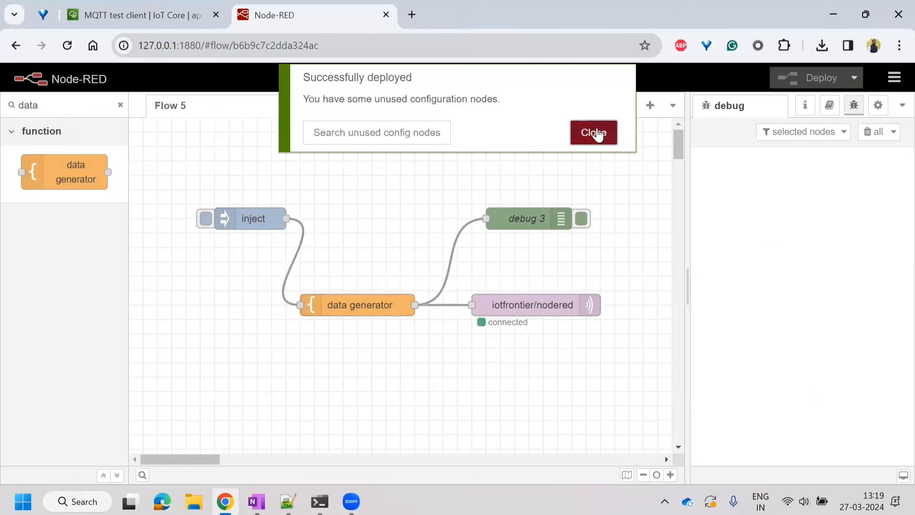
left_click(595, 133)
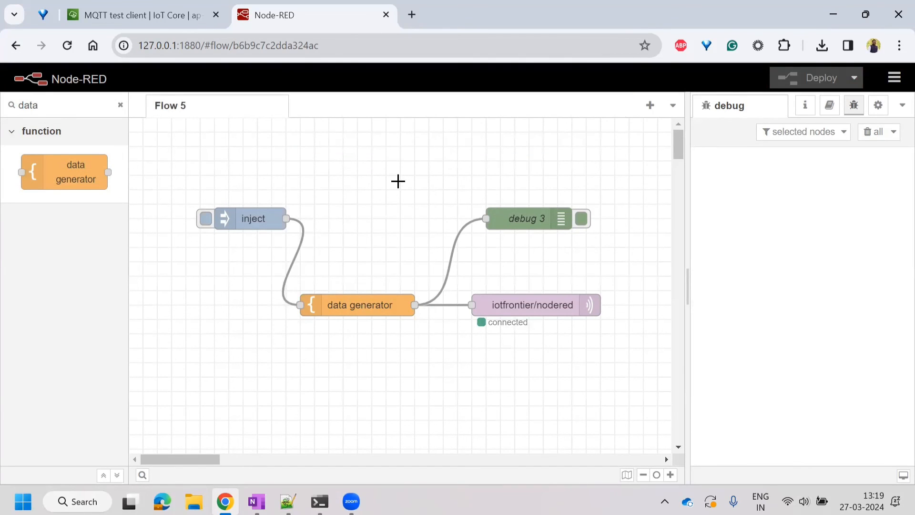
left_click(206, 219)
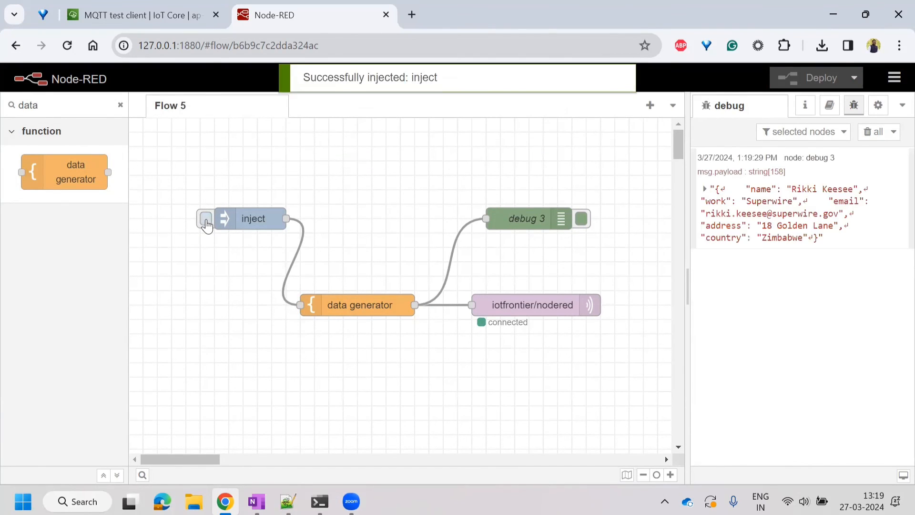
left_click_drag(795, 192, 866, 256)
Compare the newest iotfrontier/nodered message in the AWS MQTT test client with the Node-RED debug payload, ending back in Node-RED.
left_click(137, 19)
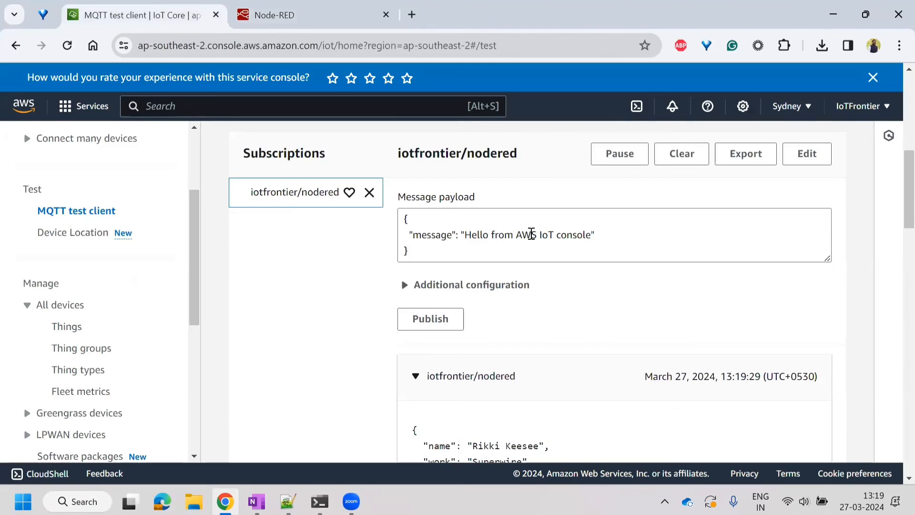
scroll(548, 248, "down", 4)
left_click_drag(569, 301, 413, 217)
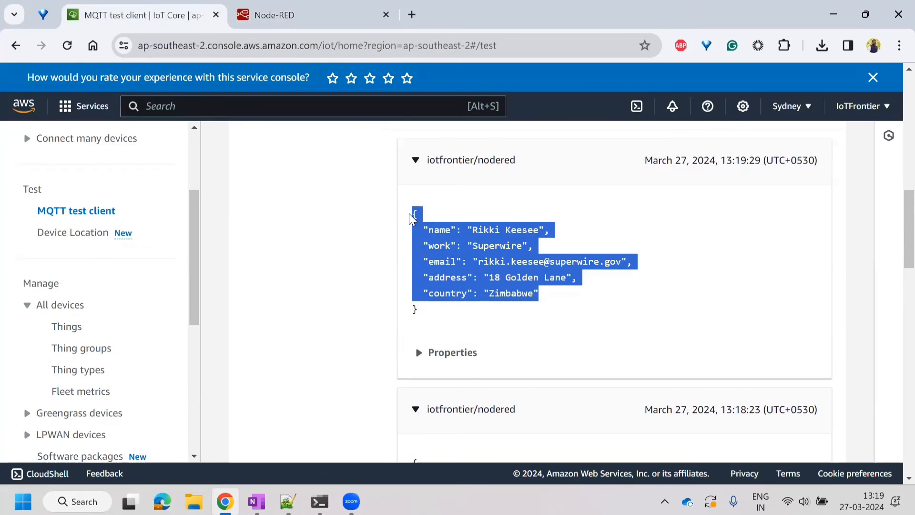
left_click(310, 15)
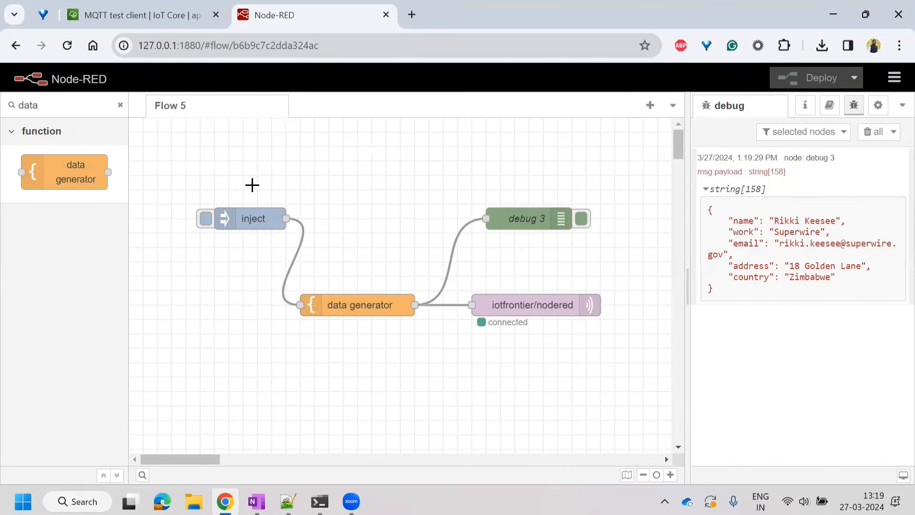
left_click(168, 23)
left_click(294, 19)
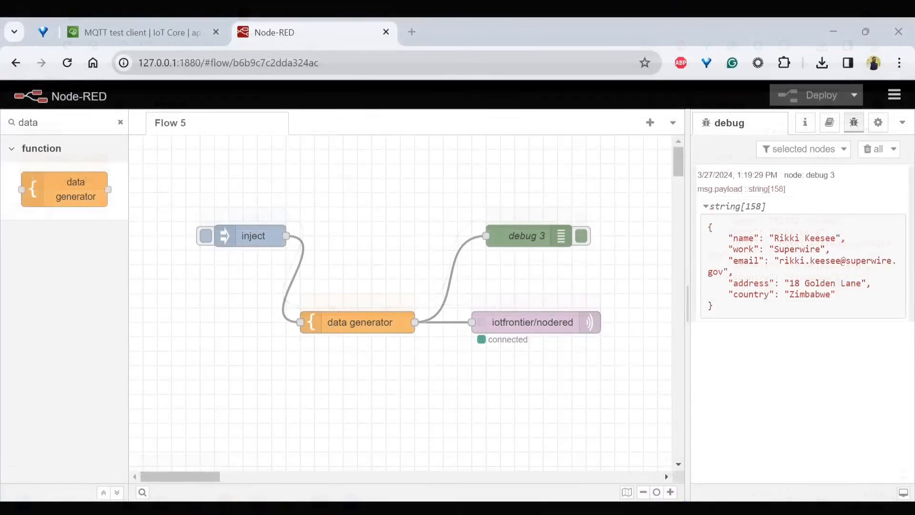